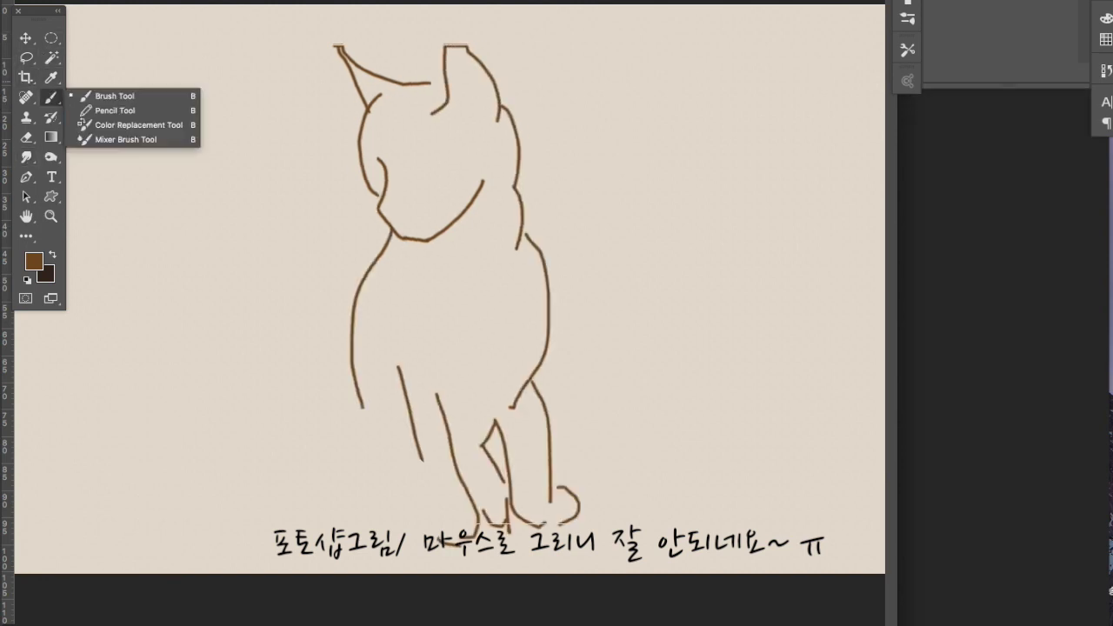
- Draw the kitten's tail, hind leg, front leg and paw lines in brown
mouse_move(404, 409)
left_mouse_down()
mouse_move(330, 459)
mouse_move(370, 522)
left_mouse_up()
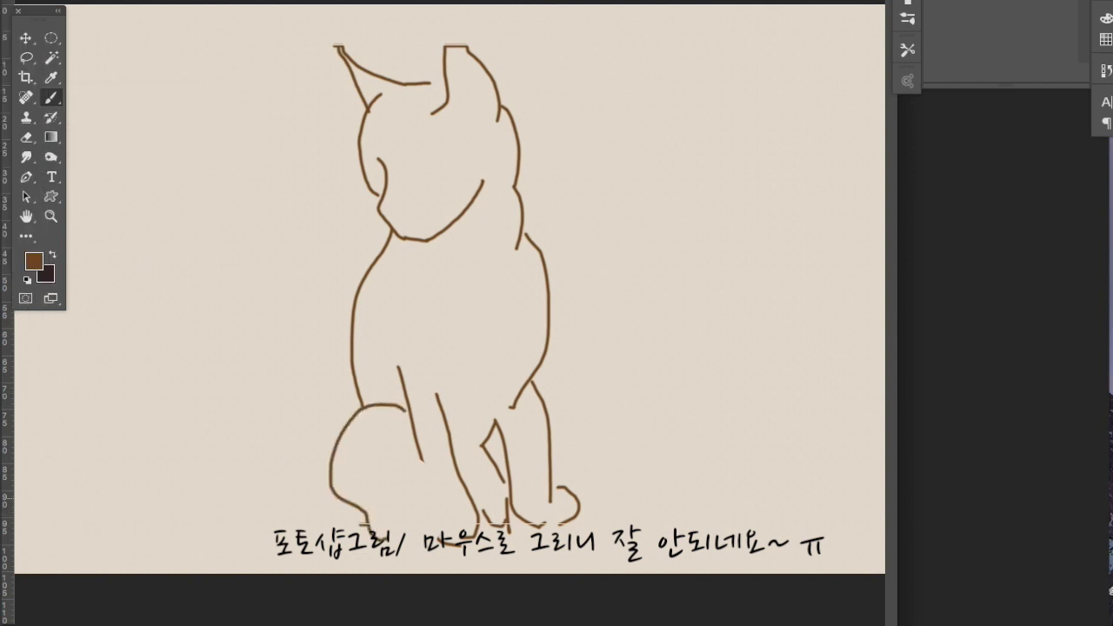
right_click(48, 100)
mouse_move(356, 410)
left_mouse_down()
mouse_move(337, 489)
mouse_move(422, 490)
left_mouse_up()
left_click_drag(421, 459, 461, 548)
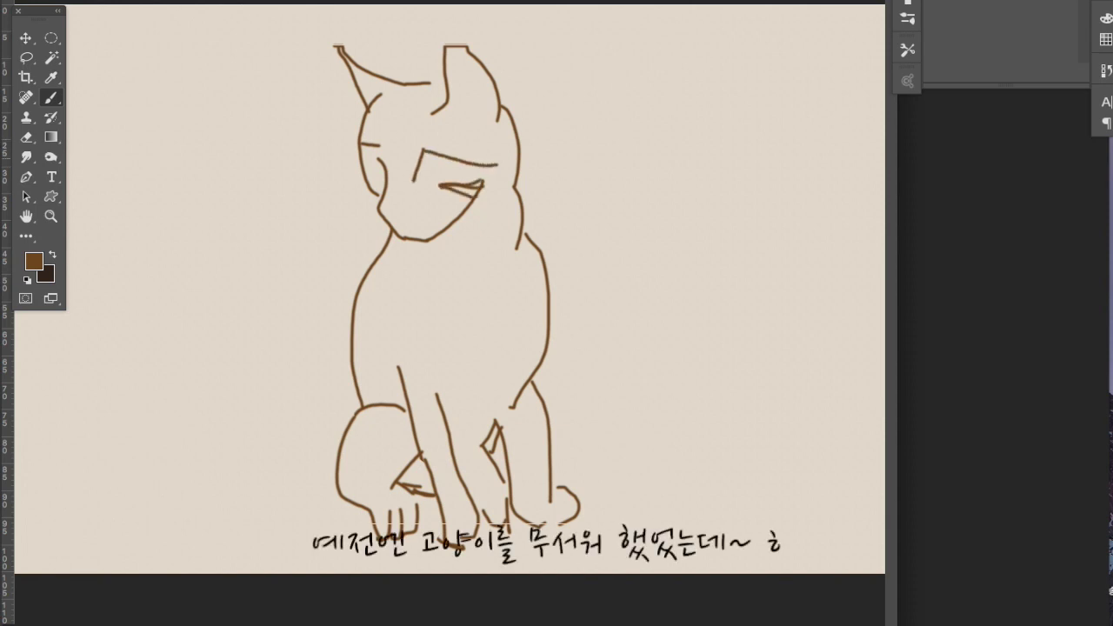
- Paint gold along the kitten's chest and neck, extending down to the front paw
left_click_drag(398, 242, 364, 402)
left_click_drag(389, 274, 369, 404)
mouse_move(396, 239)
left_mouse_down()
mouse_move(448, 242)
mouse_move(404, 328)
mouse_move(401, 408)
left_mouse_up()
mouse_move(418, 261)
left_mouse_down()
mouse_move(355, 458)
mouse_move(409, 439)
mouse_move(369, 487)
left_mouse_up()
- Layer darker gold over the front paw, neck and chest
left_click_drag(361, 413, 348, 500)
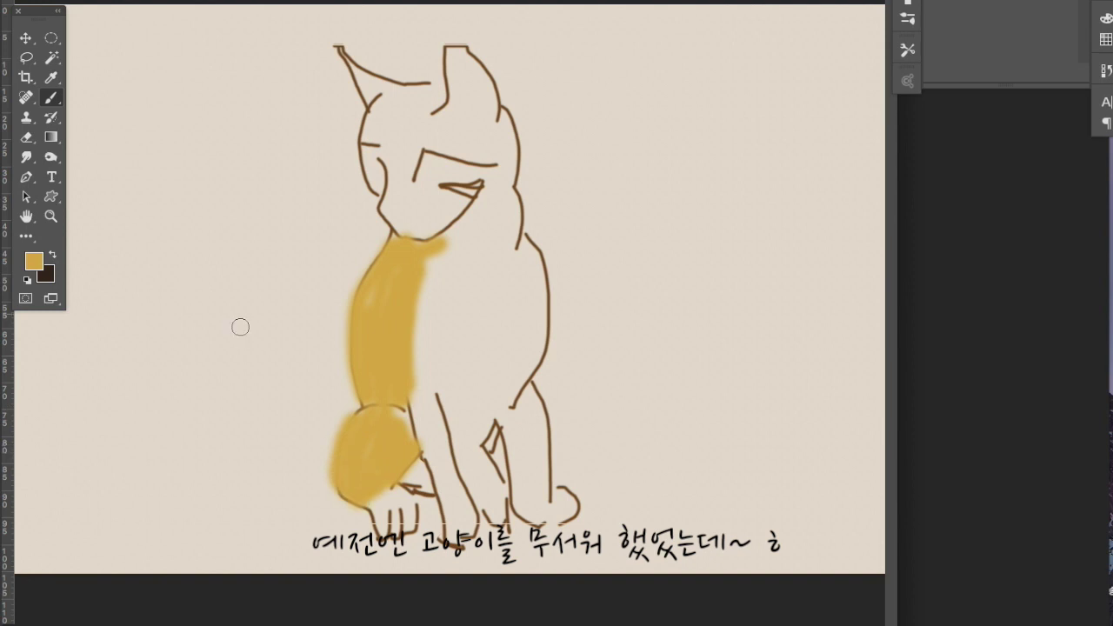
left_click_drag(399, 253, 396, 382)
left_click_drag(372, 287, 384, 383)
mouse_move(381, 339)
left_mouse_down()
mouse_move(357, 416)
mouse_move(355, 314)
left_mouse_up()
mouse_move(375, 418)
left_mouse_down()
mouse_move(358, 454)
mouse_move(336, 464)
mouse_move(341, 501)
mouse_move(371, 479)
left_mouse_up()
- Paint brown and tan over the neck, shoulder, chest and body
mouse_move(516, 197)
left_mouse_down()
mouse_move(501, 259)
mouse_move(474, 230)
left_mouse_up()
left_click_drag(496, 193, 446, 233)
mouse_move(526, 202)
left_mouse_down()
mouse_move(510, 224)
mouse_move(447, 237)
mouse_move(501, 280)
left_mouse_up()
key("F6")
left_click_drag(535, 245, 431, 334)
left_click_drag(514, 296, 404, 326)
mouse_move(535, 270)
left_mouse_down()
mouse_move(544, 356)
mouse_move(352, 369)
left_mouse_up()
left_click_drag(439, 374, 513, 400)
mouse_move(552, 344)
left_mouse_down()
mouse_move(522, 403)
mouse_move(544, 448)
mouse_move(534, 509)
left_mouse_up()
- Paint brown down both legs and darker brown on the left leg, undoing a reddish stroke
mouse_move(439, 383)
left_mouse_down()
mouse_move(430, 426)
mouse_move(442, 473)
left_mouse_up()
left_click_drag(434, 435, 463, 530)
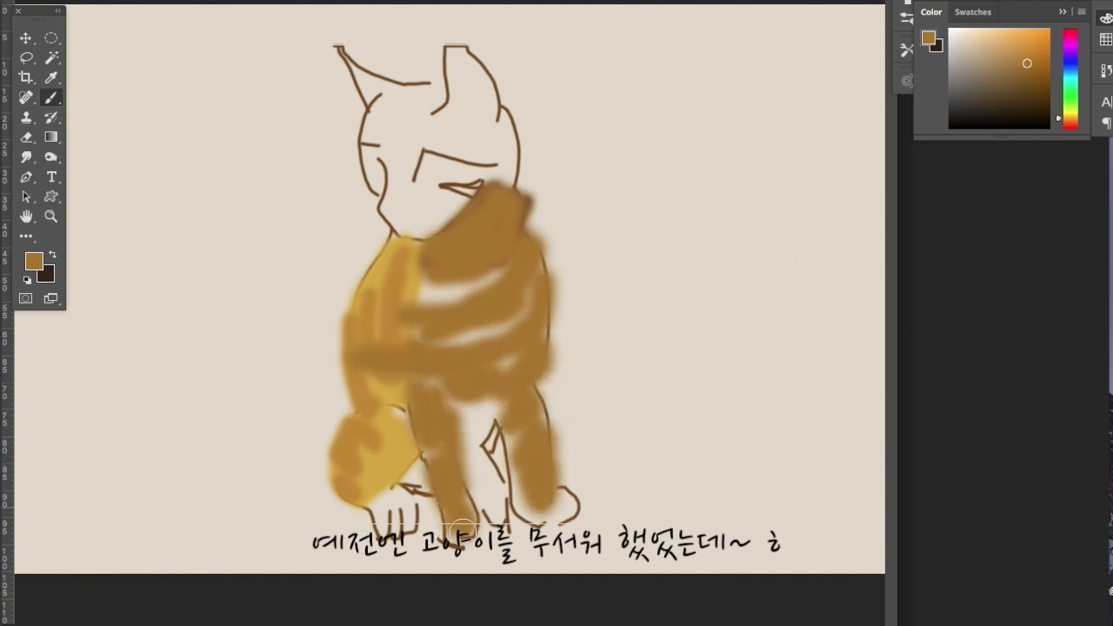
left_click(546, 192, "alt")
left_click_drag(491, 404, 469, 470)
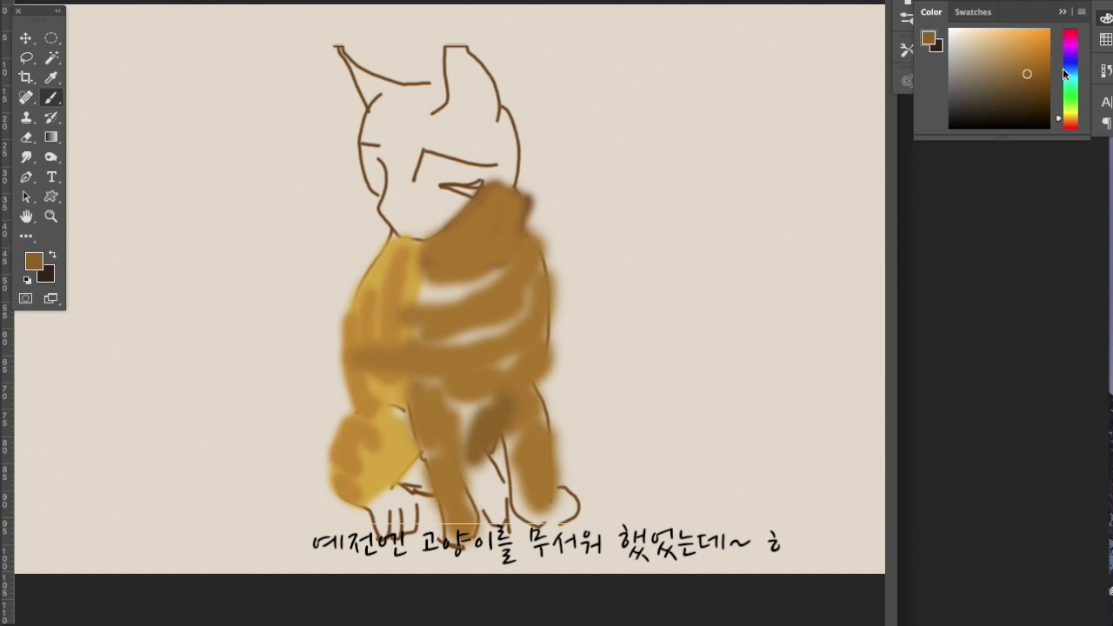
left_click(1062, 124)
left_click(1022, 65)
left_click_drag(494, 401, 477, 460)
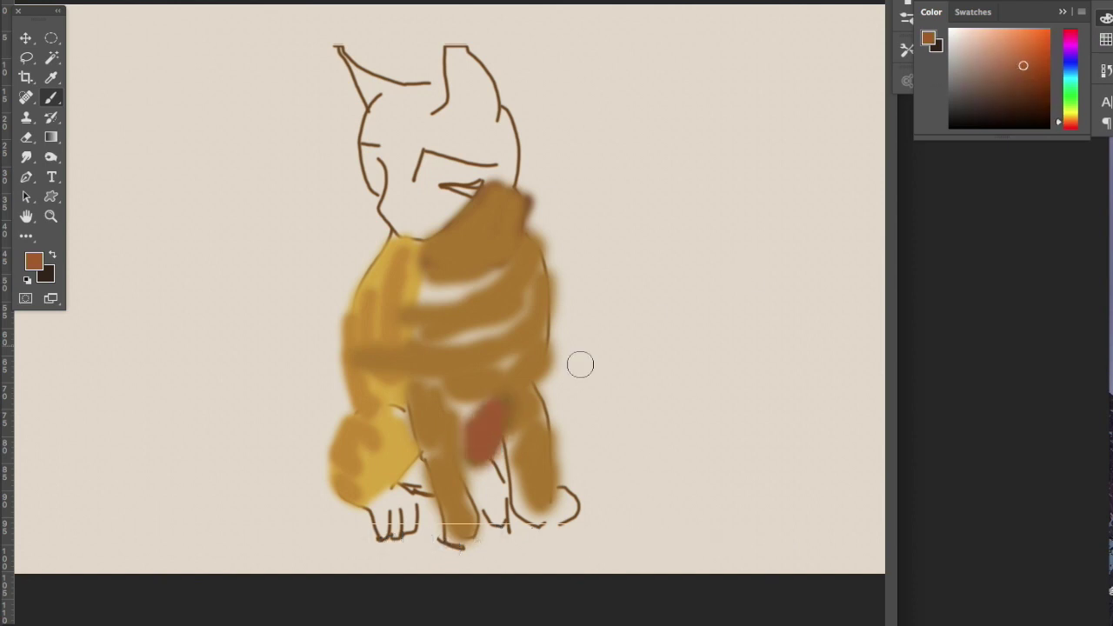
key("ctrl+z")
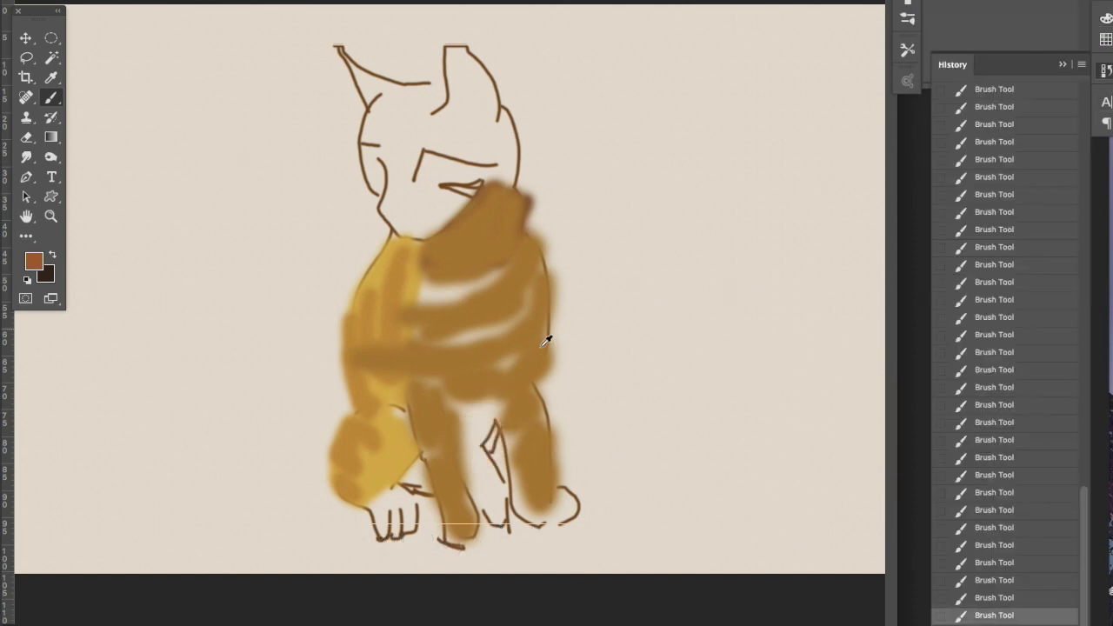
- Paint dark brown strokes on the leg, left paw and right leg
left_click(522, 287, "alt")
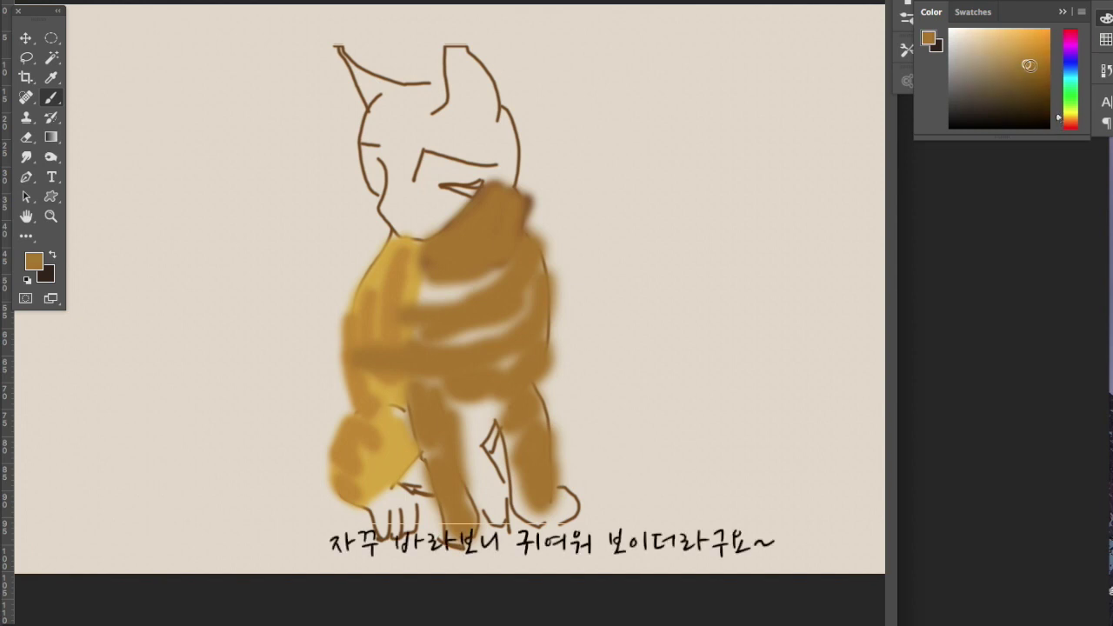
left_click(490, 383, "alt")
mouse_move(489, 413)
left_mouse_down()
mouse_move(468, 479)
mouse_move(387, 501)
left_mouse_up()
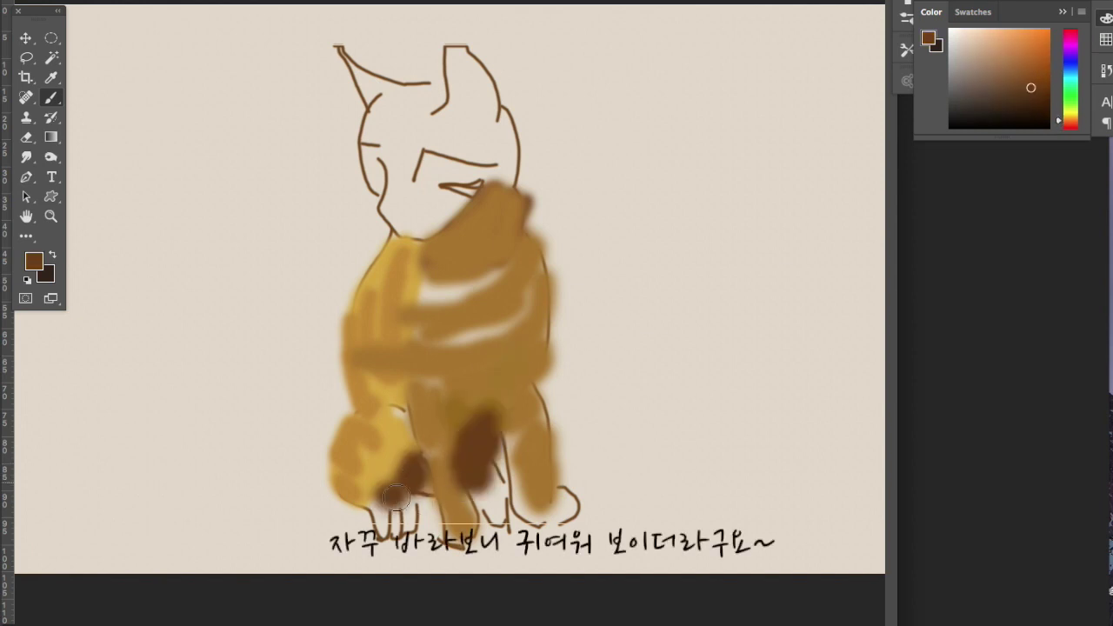
mouse_move(511, 402)
left_mouse_down()
mouse_move(524, 500)
mouse_move(426, 428)
left_mouse_up()
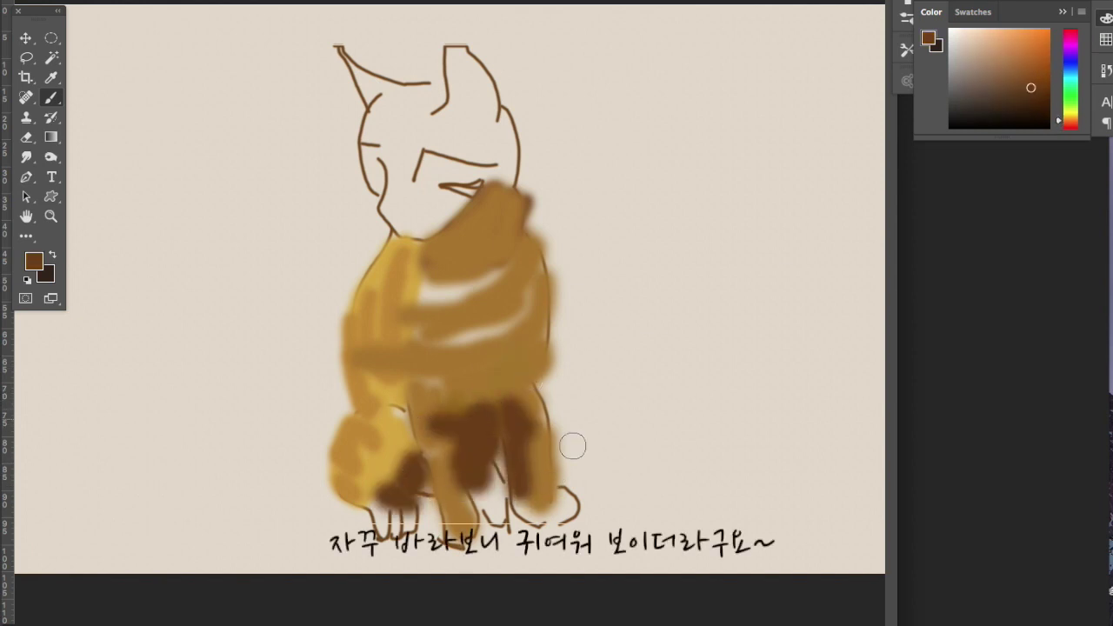
- Add darker brown stripes across the chest, side, legs and paw
left_click(1027, 104)
mouse_move(505, 260)
left_mouse_down()
mouse_move(461, 292)
mouse_move(487, 329)
left_mouse_up()
left_click_drag(478, 271, 426, 298)
left_click_drag(513, 315, 445, 333)
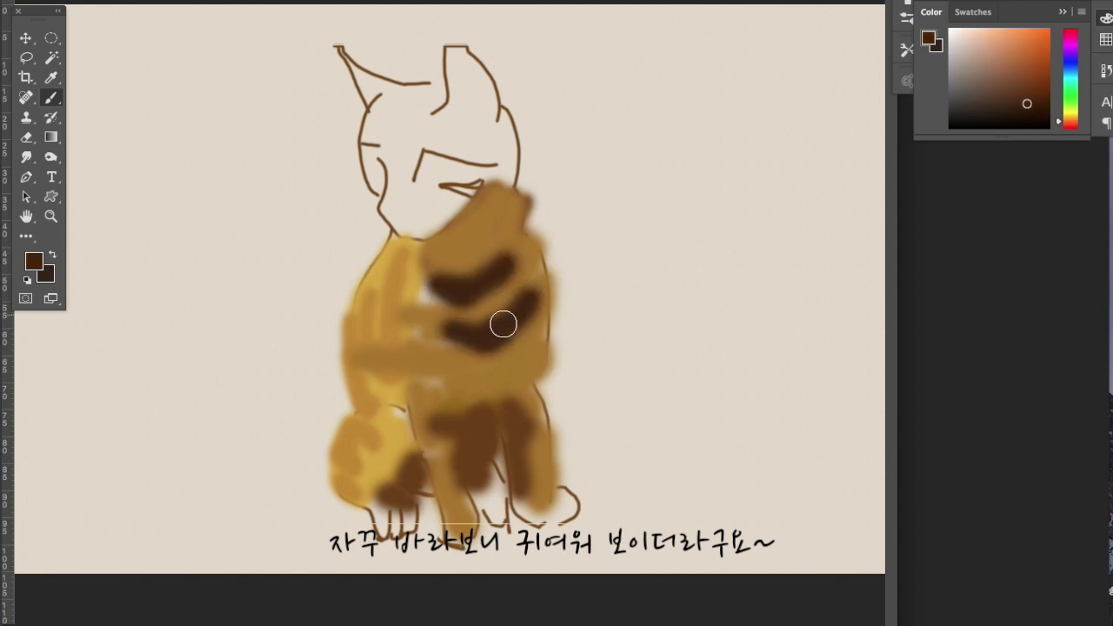
mouse_move(529, 366)
left_mouse_down()
mouse_move(514, 412)
mouse_move(422, 430)
left_mouse_up()
left_click_drag(487, 457, 448, 487)
mouse_move(335, 448)
left_mouse_down()
mouse_move(342, 487)
mouse_move(358, 500)
left_mouse_up()
- Stripe the curled paw, hip and shoulder, then add lighter brown on the left shoulder
left_click_drag(383, 407, 348, 416)
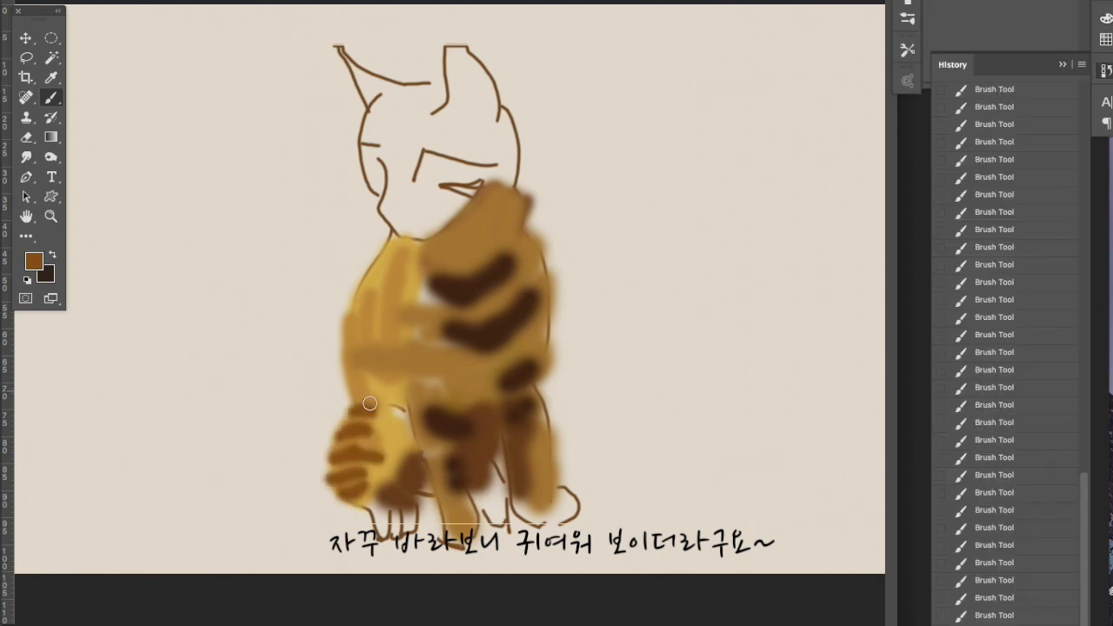
left_click_drag(347, 370, 374, 375)
left_click_drag(349, 327, 393, 347)
left_click_drag(369, 280, 396, 317)
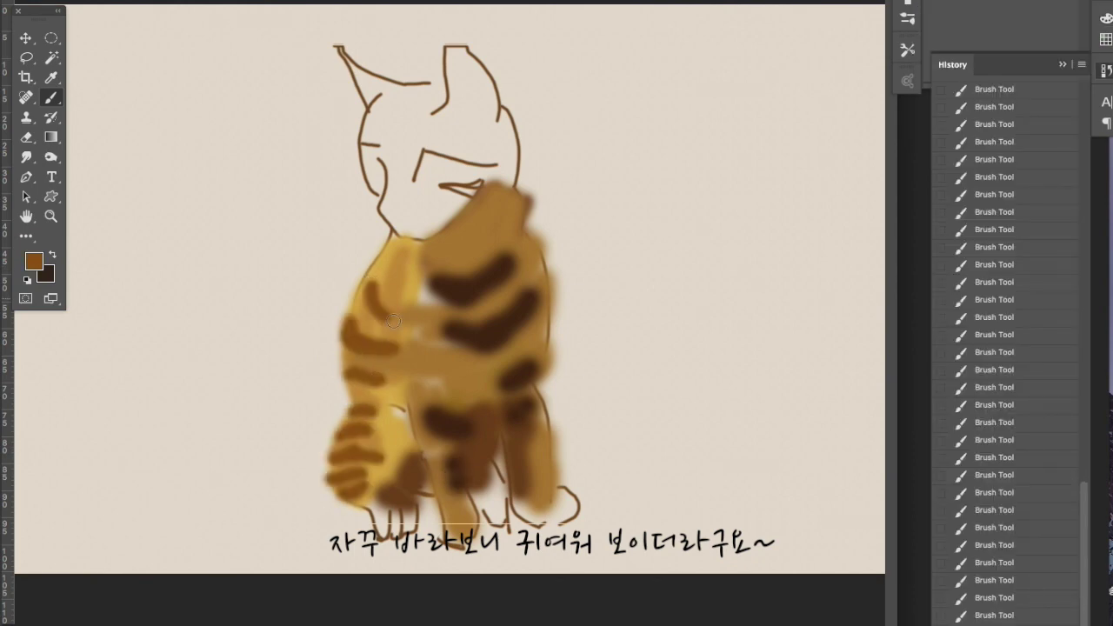
left_click(383, 276, "alt")
mouse_move(409, 246)
left_mouse_down()
mouse_move(381, 313)
mouse_move(422, 244)
left_mouse_up()
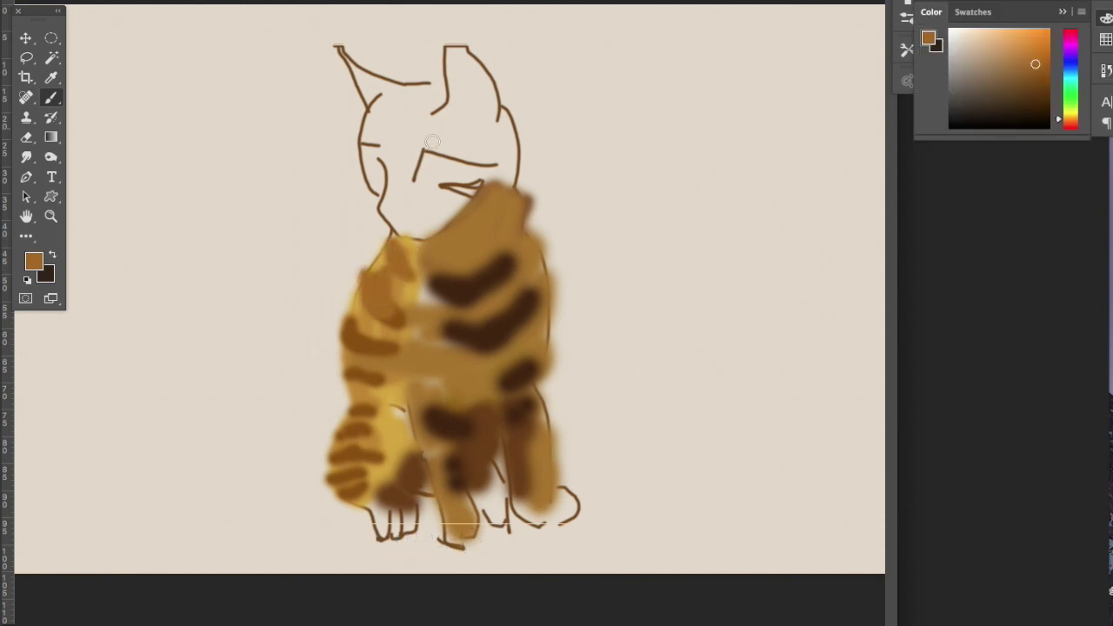
left_click(29, 59)
- Lasso the kitten's head and scale it down with Ctrl+T, then deselect
mouse_move(550, 161)
left_mouse_down()
mouse_move(627, 82)
mouse_move(557, 174)
left_mouse_up()
key("ctrl+t")
left_click_drag(616, 16, 605, 26)
key("Return")
key("ctrl+d")
left_click(51, 97)
- Paint tan from the neck up over the head and reddish orange inside the right ear
left_click(399, 242, "alt")
mouse_move(499, 179)
left_mouse_down()
mouse_move(503, 117)
mouse_move(487, 187)
left_mouse_up()
left_click_drag(500, 113, 495, 161)
left_click(430, 125, "alt")
mouse_move(430, 125)
left_mouse_down()
mouse_move(446, 59)
mouse_move(461, 55)
mouse_move(491, 121)
left_mouse_up()
mouse_move(439, 66)
left_mouse_down()
mouse_move(465, 93)
mouse_move(455, 76)
mouse_move(459, 105)
left_mouse_up()
left_click(465, 80, "alt")
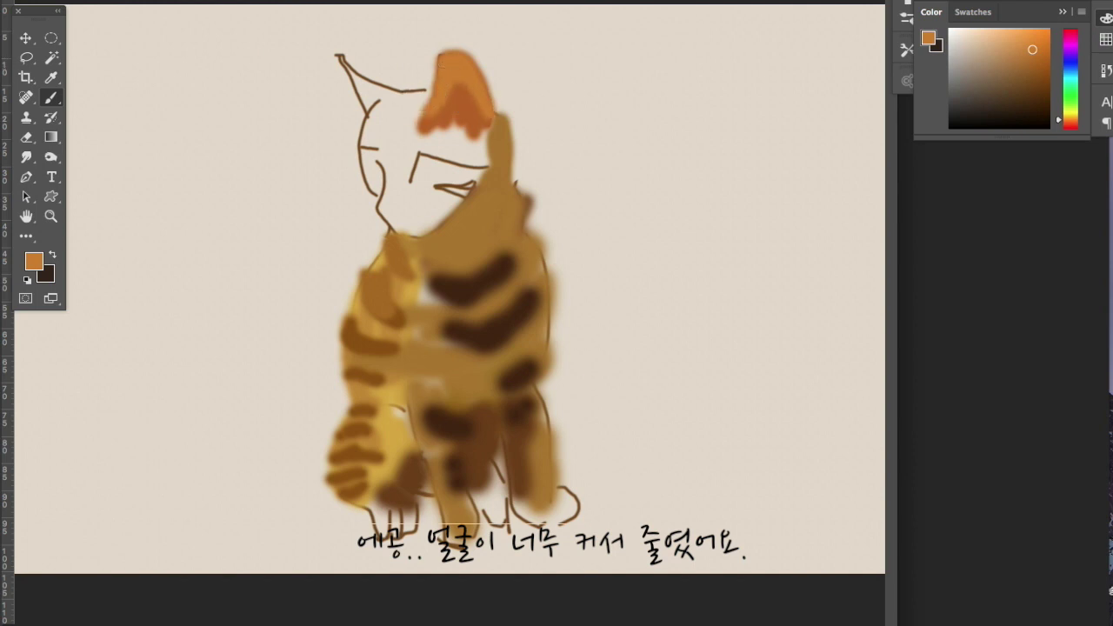
- Paint light tan across the head top, left ear and forehead, and golden tan on the left cheek
left_click(359, 296, "alt")
mouse_move(337, 52)
left_mouse_down()
mouse_move(427, 88)
mouse_move(363, 76)
mouse_move(418, 89)
mouse_move(435, 147)
mouse_move(422, 157)
left_mouse_up()
left_click_drag(396, 94, 456, 155)
left_click(382, 134, "alt")
mouse_move(380, 159)
left_mouse_down()
mouse_move(398, 204)
mouse_move(401, 145)
mouse_move(391, 183)
mouse_move(410, 182)
mouse_move(374, 141)
mouse_move(359, 167)
left_mouse_up()
- Add brown along the neck line, dark forehead stripes near the eye, and a chest stroke
left_click(402, 228, "alt")
mouse_move(398, 231)
left_mouse_down()
mouse_move(431, 220)
mouse_move(445, 198)
mouse_move(423, 207)
mouse_move(437, 193)
mouse_move(452, 218)
mouse_move(466, 198)
left_mouse_up()
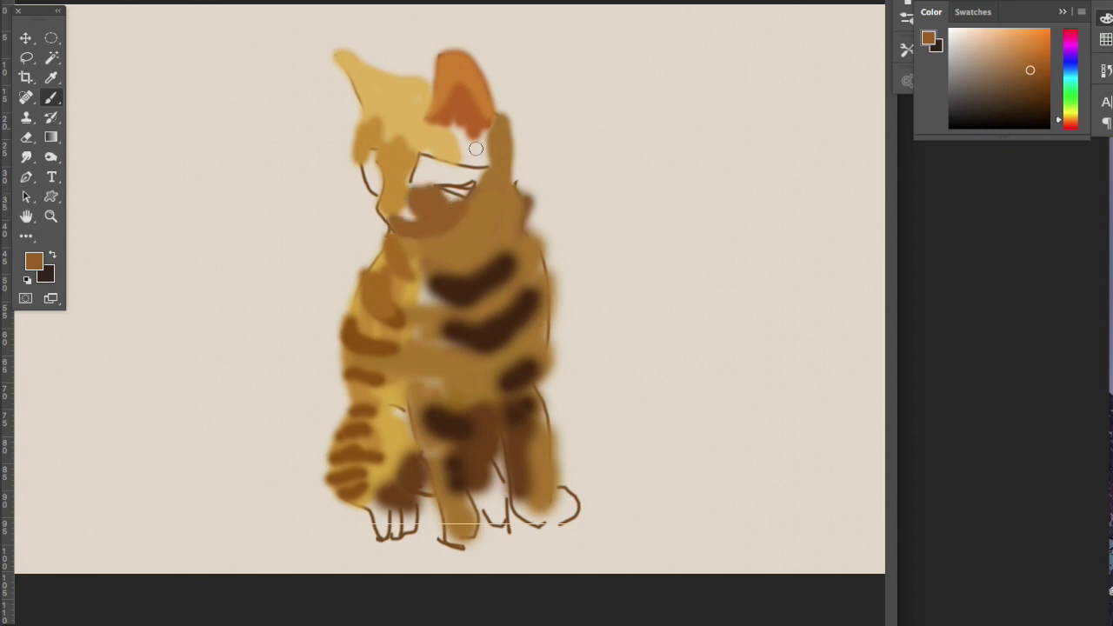
mouse_move(452, 129)
left_mouse_down()
mouse_move(470, 156)
mouse_move(478, 143)
mouse_move(477, 154)
mouse_move(507, 159)
mouse_move(500, 179)
left_mouse_up()
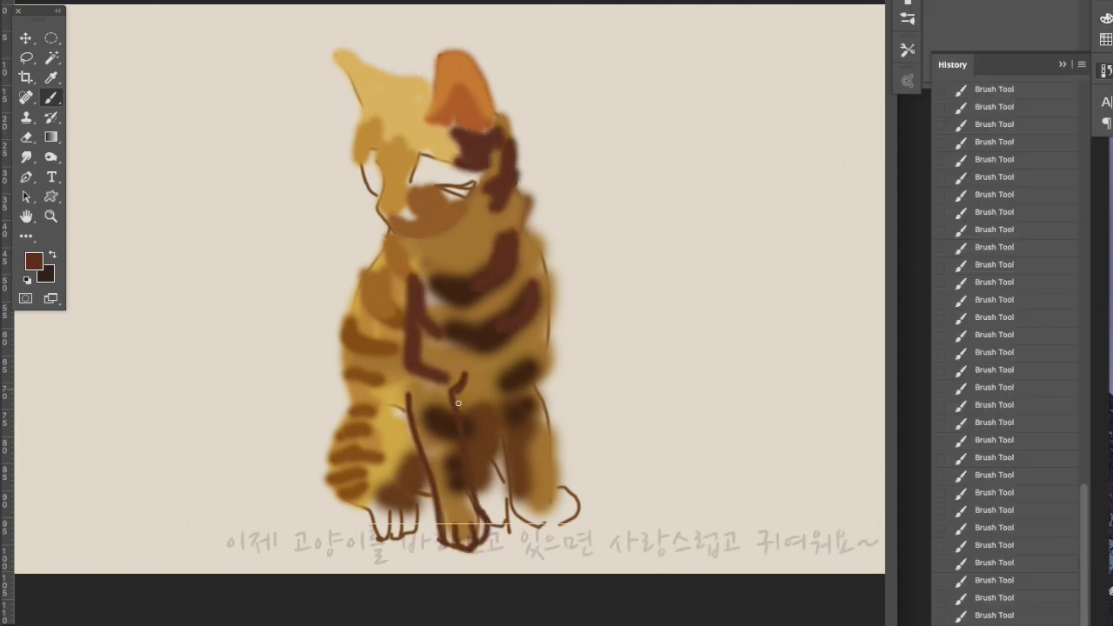
left_click_drag(458, 402, 459, 380)
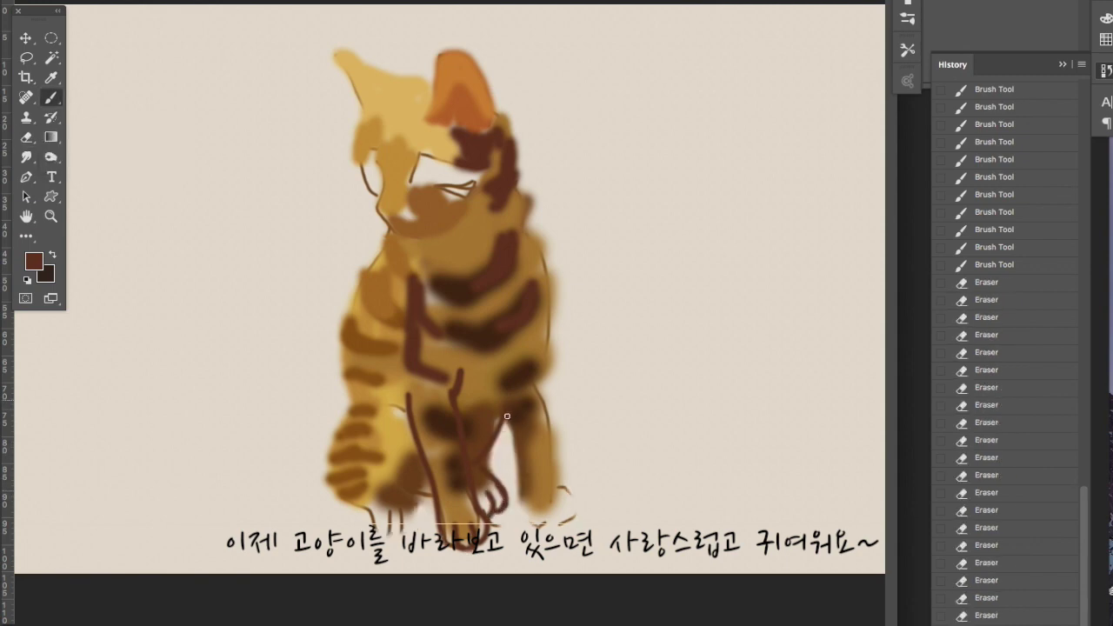
- Redraw brown lines down the front and right legs and retouch the right paw
left_click_drag(507, 416, 524, 477)
mouse_move(543, 363)
left_mouse_down()
mouse_move(541, 496)
mouse_move(579, 510)
mouse_move(581, 527)
mouse_move(549, 532)
left_mouse_up()
left_click_drag(571, 474, 552, 487)
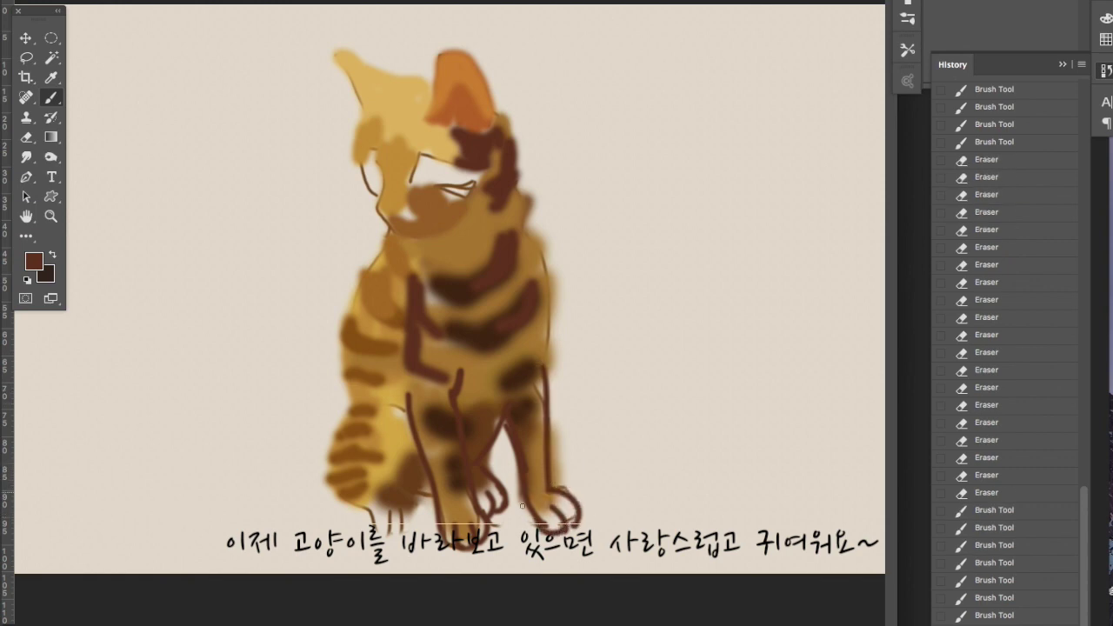
left_click(544, 524)
left_click(534, 506, "alt")
mouse_move(533, 505)
left_mouse_down()
mouse_move(557, 513)
mouse_move(552, 497)
left_mouse_up()
left_click_drag(550, 511, 570, 491)
- Repaint the left leg and paw darker, with lighter strokes on the lower-left paw
left_click_drag(341, 364, 343, 421)
left_click_drag(337, 399, 323, 492)
left_click(373, 425, "alt")
left_click_drag(356, 381, 336, 425)
mouse_move(327, 484)
left_mouse_down()
mouse_move(365, 513)
mouse_move(381, 509)
left_mouse_up()
mouse_move(365, 495)
left_mouse_down()
mouse_move(398, 521)
mouse_move(407, 545)
left_mouse_up()
left_click(382, 522, "alt")
left_click_drag(363, 515, 400, 564)
right_click(50, 99)
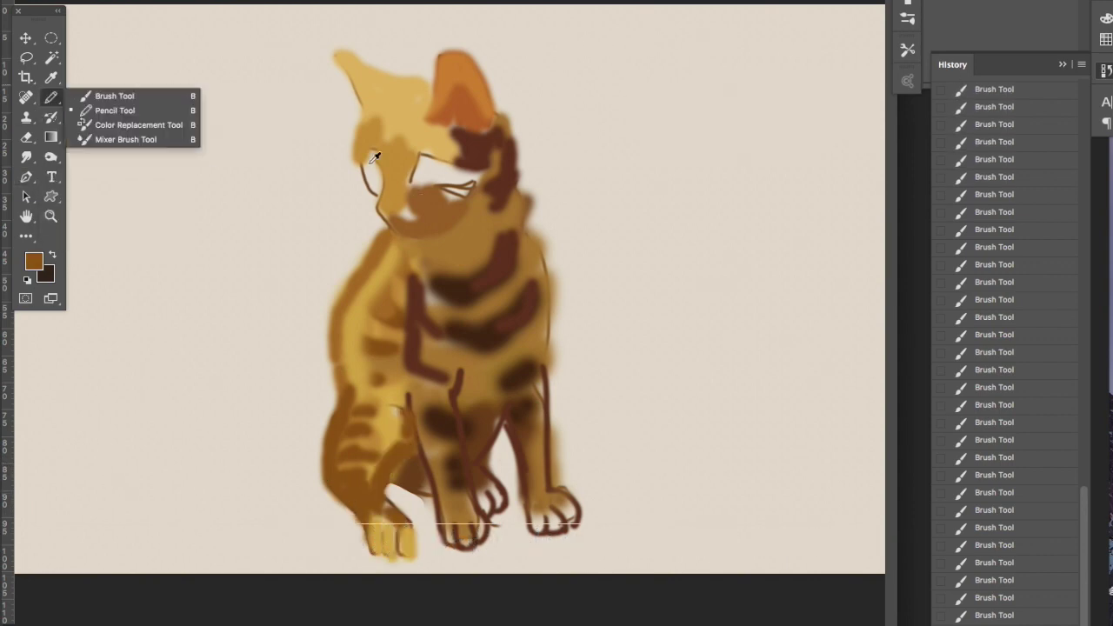
- Lasso the area around the right eye and sample a near-black colour
right_click(26, 57)
left_click(104, 56)
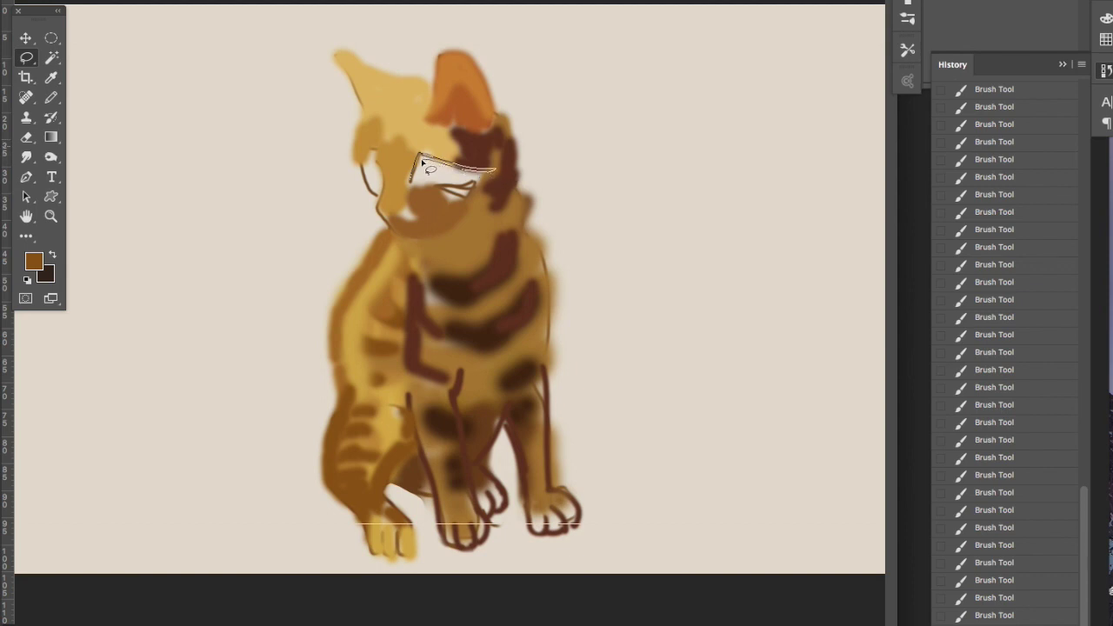
left_click_drag(427, 179, 414, 179)
right_click(50, 77)
left_click(104, 77)
left_click(414, 174)
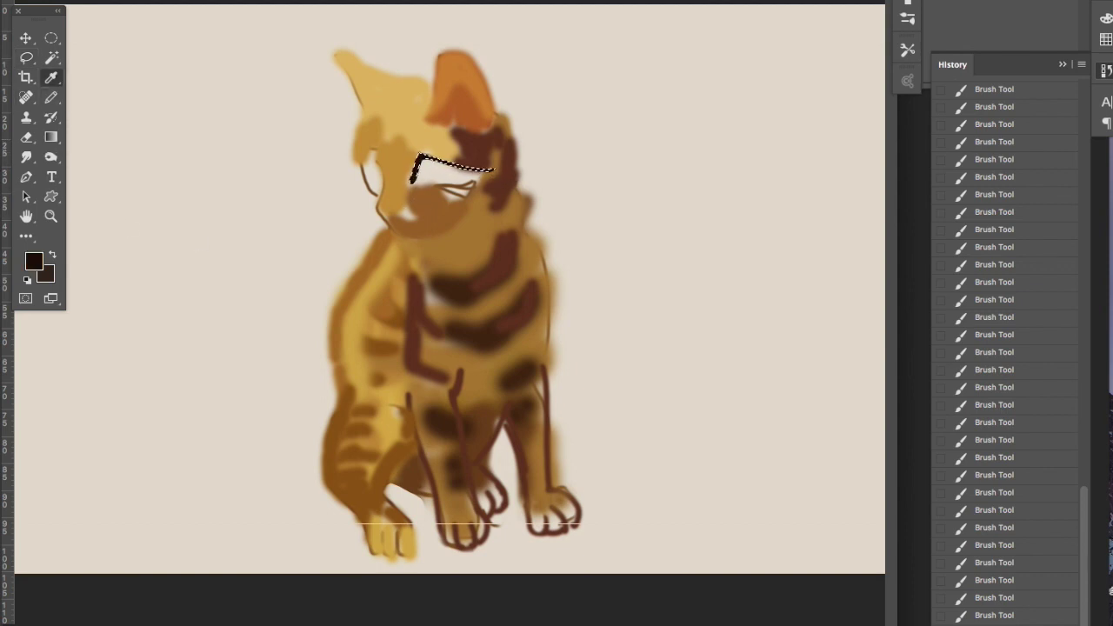
- Lasso the left eye area and set the foreground to a colour sampled from the face
left_click(26, 57)
left_click(389, 185)
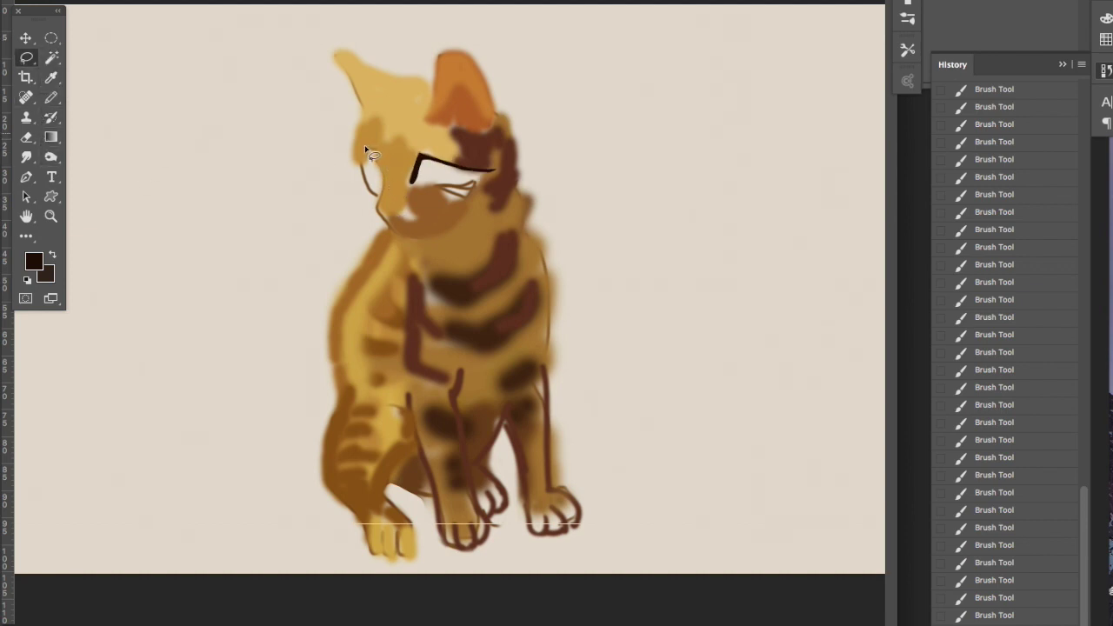
left_click_drag(382, 153, 384, 167)
left_click(51, 77)
left_click(422, 149)
left_click(34, 261)
left_click(832, 240)
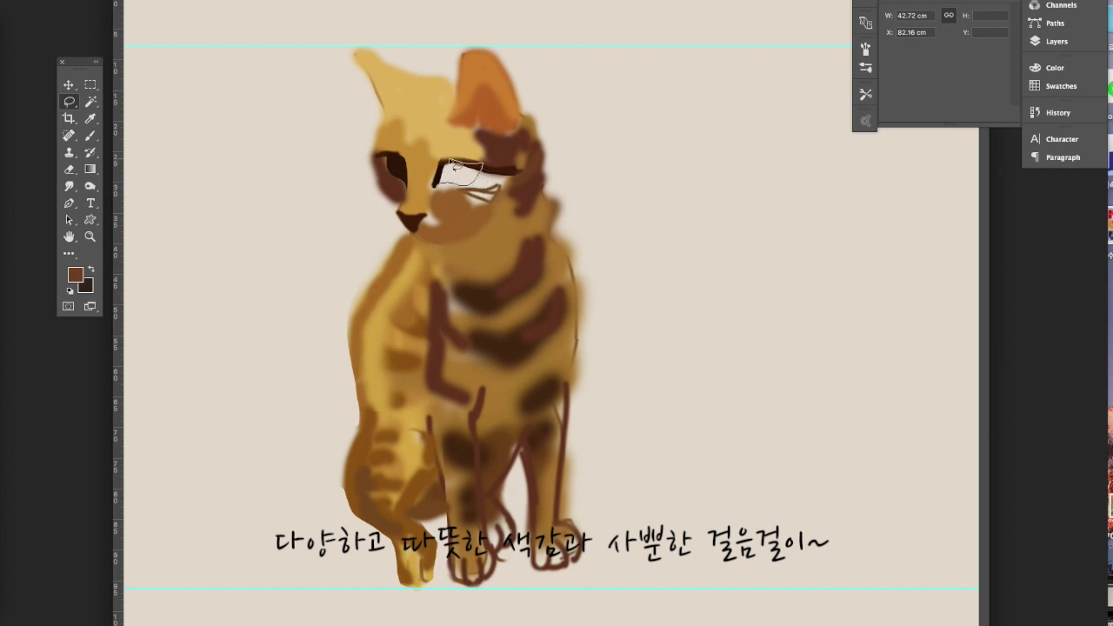
- Fill the selected eye area with dark brown sampled from the left eye
left_click(1056, 41)
left_click(90, 117)
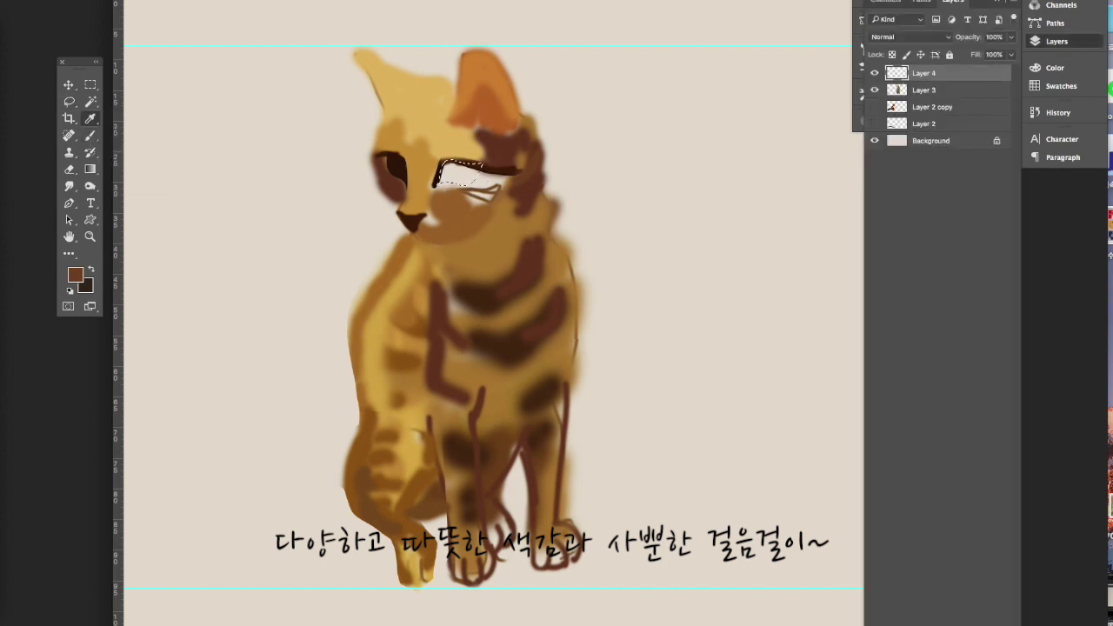
key("alt+BackSpace")
left_click(407, 155)
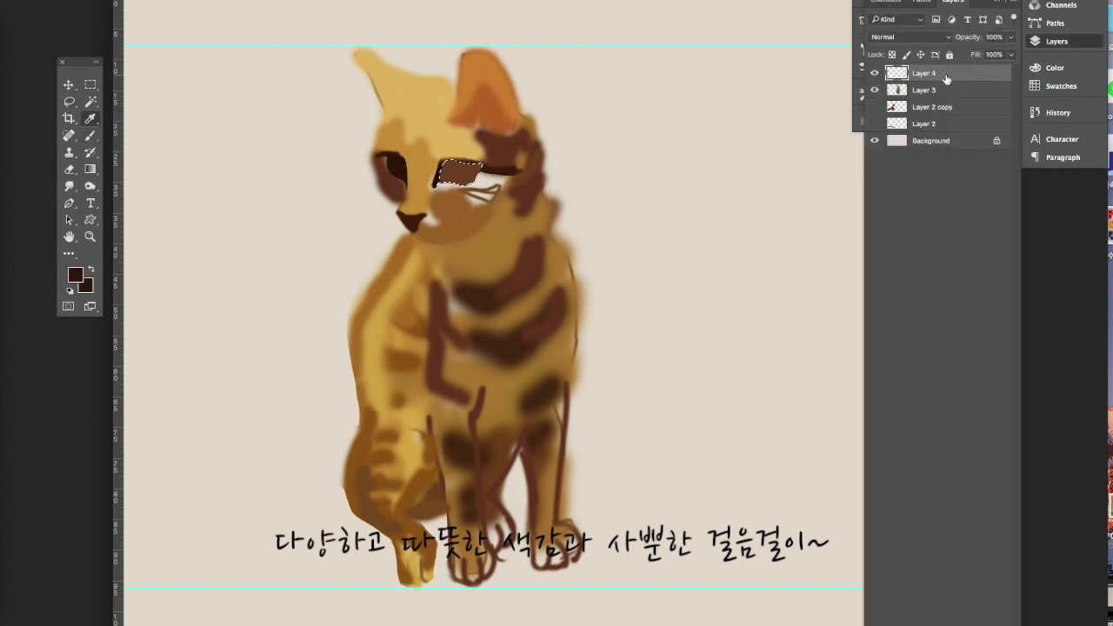
key("alt+BackSpace")
- Darken the chin and neck and paint dark stripes across the left front leg
left_click(70, 102)
key("b")
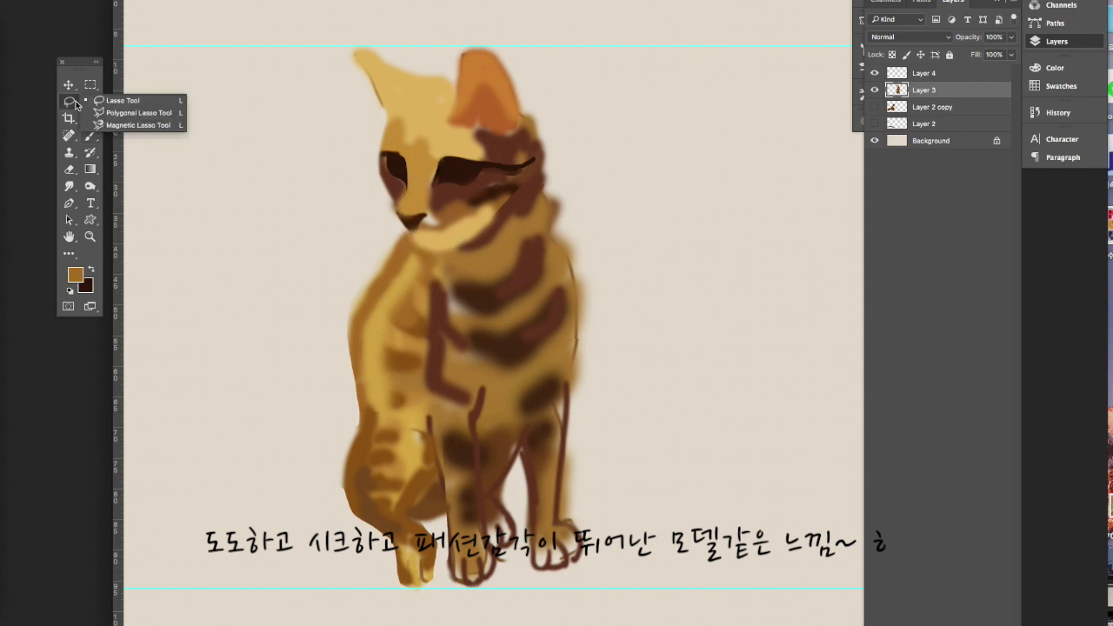
left_click_drag(418, 239, 521, 204)
left_click(435, 368, "alt")
mouse_move(369, 465)
left_mouse_down()
mouse_move(360, 487)
mouse_move(400, 483)
mouse_move(392, 530)
mouse_move(442, 539)
mouse_move(398, 526)
left_mouse_up()
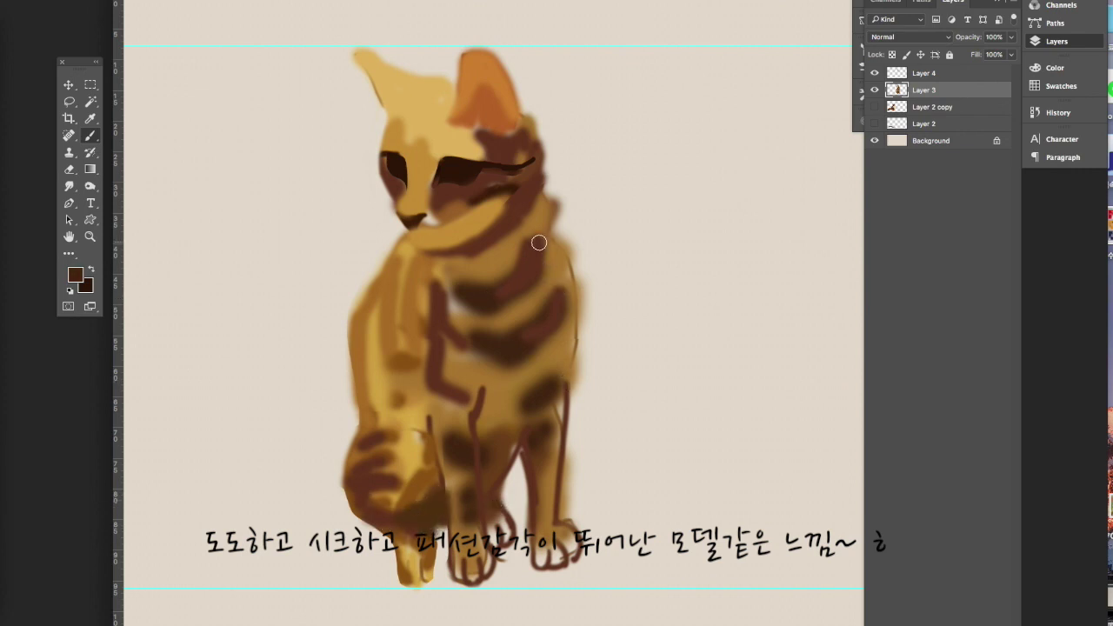
- Paint a dark chest stripe and set the foreground to dark brown sampled from the eye
left_click_drag(540, 243, 487, 287)
key("i")
left_click(395, 165)
left_click(746, 266)
- Add Layer 5, darken Layer 4 slightly with Curves, and draw an oval selection over the eye
left_click(68, 85)
key("ctrl+shift+alt+n")
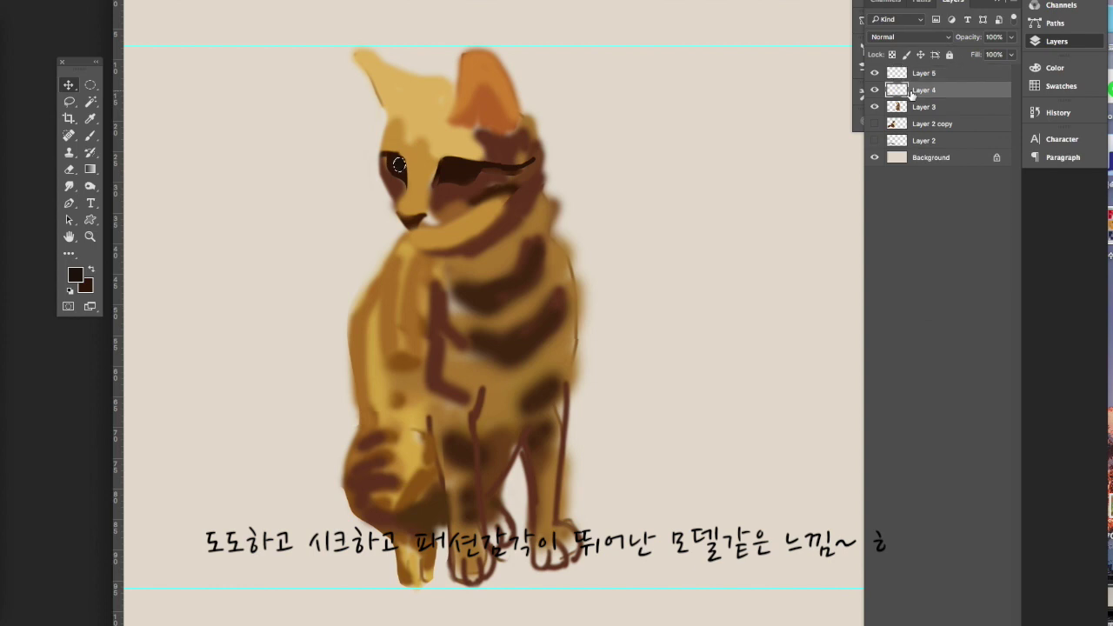
key("alt+bracketleft")
key("ctrl+m")
left_click_drag(784, 498, 783, 502)
key("Return")
left_click(91, 84)
left_click_drag(449, 160, 462, 177)
key("alt+bracketright")
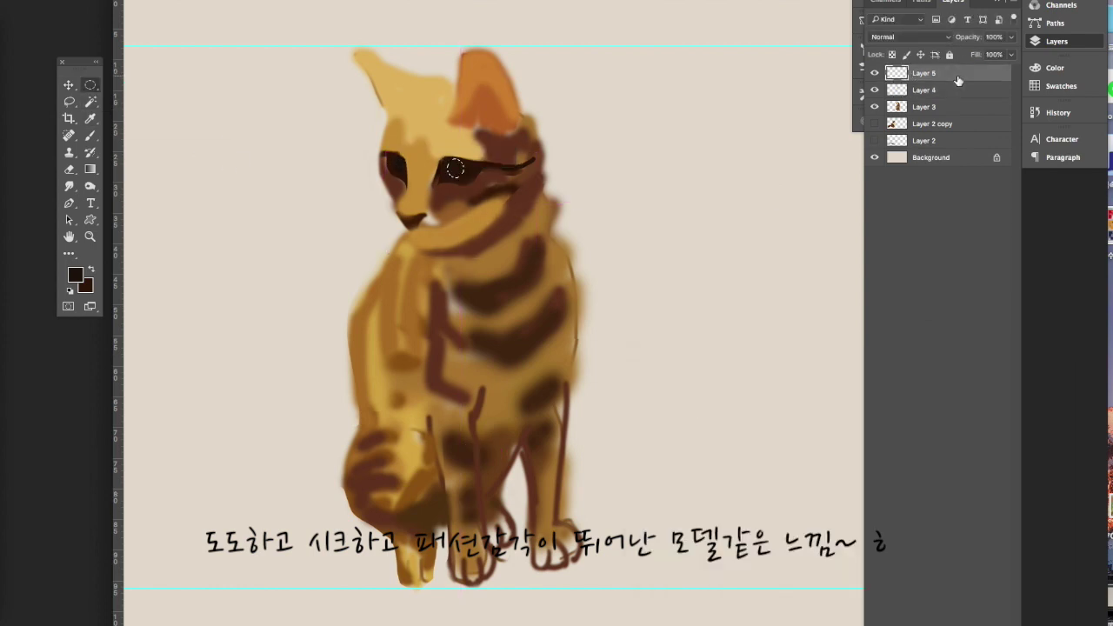
- Refine the chest strokes with tan and paint dark stripes down the left front leg
left_click_drag(593, 282, 602, 343)
left_click(596, 339, "alt")
left_click(593, 381, "alt")
left_click_drag(604, 373, 567, 411)
left_click(623, 432, "alt")
left_click_drag(542, 400, 594, 513)
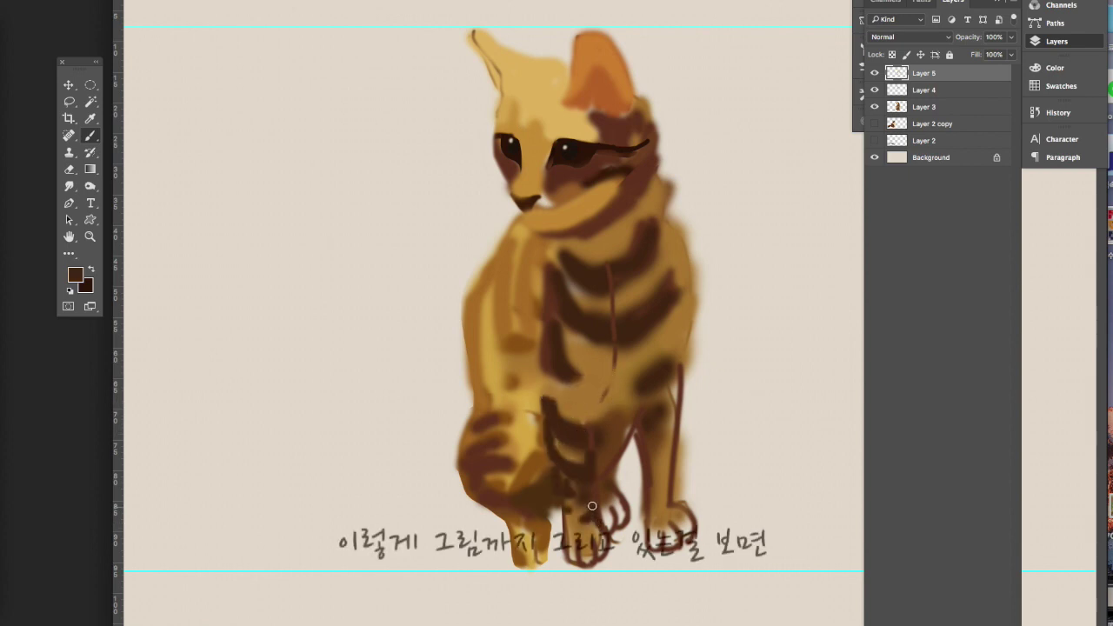
- Paint dark and tan strokes up the chest and stripes down the right front leg
mouse_move(597, 414)
left_mouse_down()
mouse_move(620, 278)
mouse_move(648, 300)
left_mouse_up()
left_click(631, 308, "alt")
mouse_move(639, 343)
left_mouse_down()
mouse_move(622, 399)
mouse_move(633, 361)
mouse_move(683, 335)
mouse_move(671, 344)
mouse_move(678, 263)
left_mouse_up()
left_click(612, 384, "alt")
mouse_move(677, 362)
left_mouse_down()
mouse_move(672, 413)
mouse_move(648, 448)
mouse_move(666, 462)
mouse_move(645, 548)
mouse_move(628, 477)
mouse_move(624, 526)
mouse_move(604, 539)
mouse_move(599, 571)
left_mouse_up()
- Add dark brown stripes and toe strokes on the left front paw and between the paws
mouse_move(555, 535)
left_mouse_down()
mouse_move(541, 518)
mouse_move(546, 561)
mouse_move(513, 569)
left_mouse_up()
mouse_move(509, 522)
left_mouse_down()
mouse_move(504, 569)
mouse_move(517, 577)
left_mouse_up()
mouse_move(479, 496)
left_mouse_down()
mouse_move(470, 503)
mouse_move(460, 462)
mouse_move(505, 464)
mouse_move(480, 449)
mouse_move(468, 416)
left_mouse_up()
mouse_move(465, 428)
left_mouse_down()
mouse_move(479, 426)
mouse_move(457, 442)
left_mouse_up()
left_click_drag(468, 421, 481, 403)
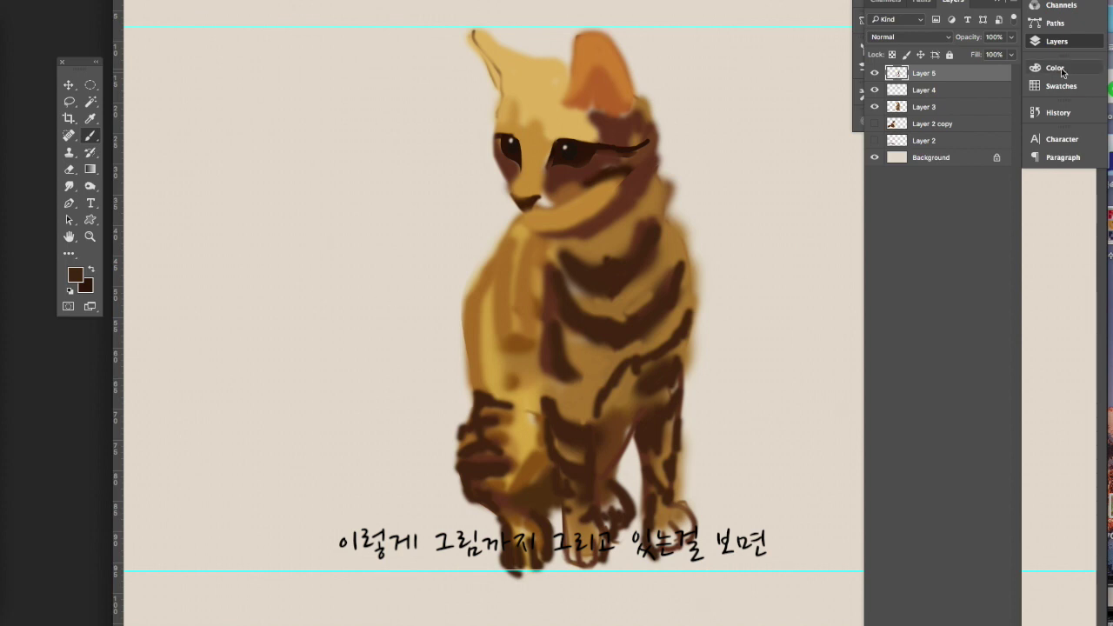
- Using the Color panel and sampled golden brown, paint over the chest and left leg stripes
left_click(1062, 72)
left_click(510, 362, "alt")
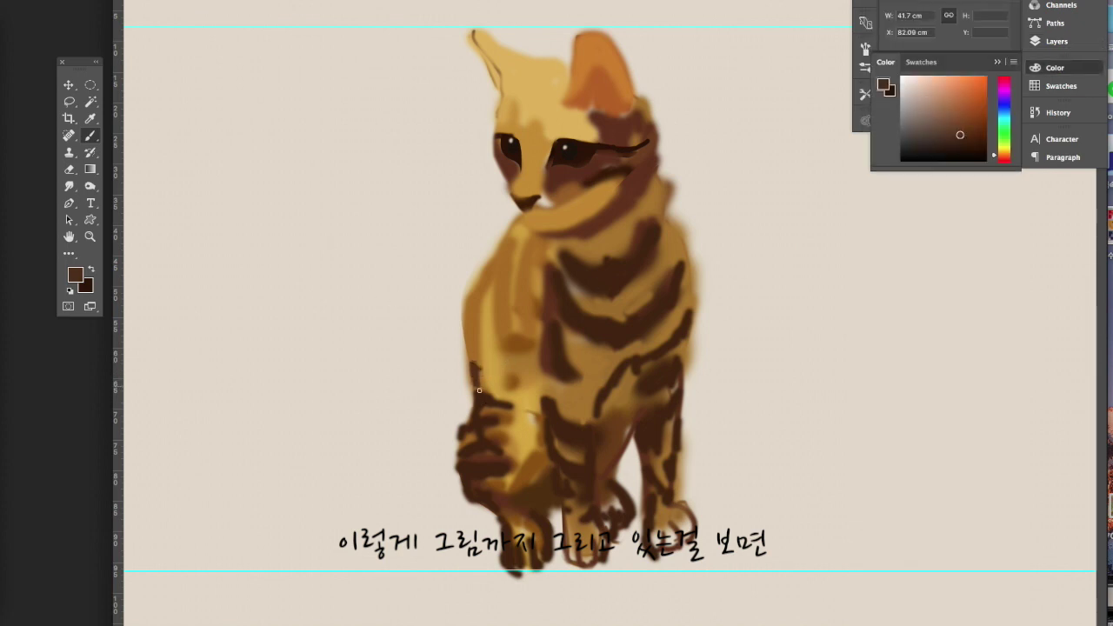
left_click_drag(522, 383, 520, 388)
left_click(517, 369, "alt")
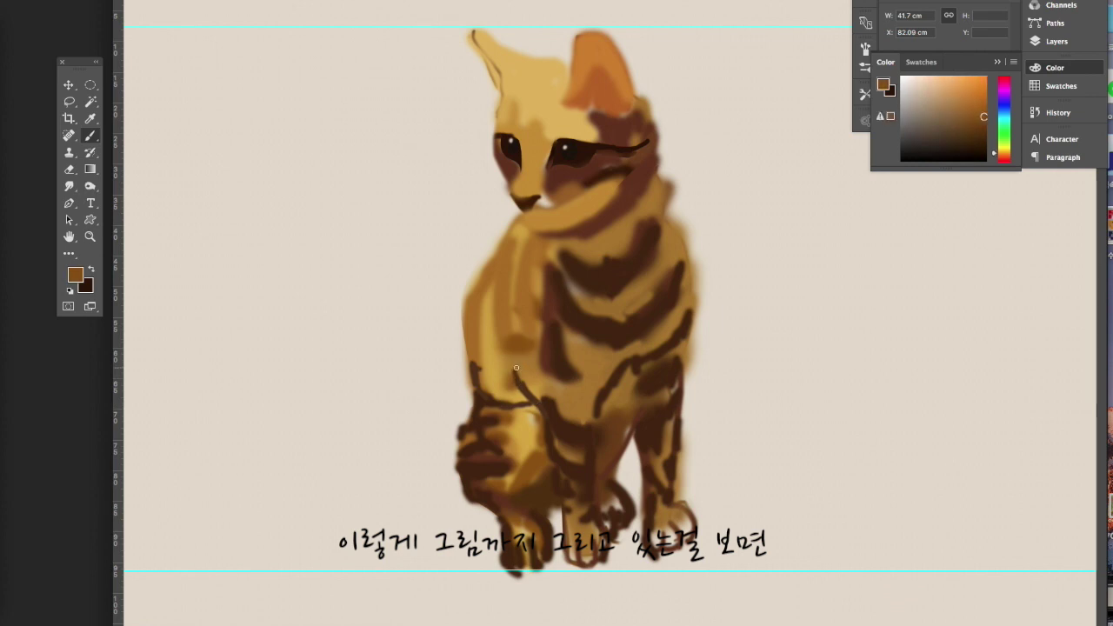
left_click_drag(503, 360, 486, 324)
mouse_move(500, 369)
left_mouse_down()
mouse_move(478, 313)
mouse_move(495, 374)
mouse_move(518, 313)
mouse_move(530, 370)
left_mouse_up()
- Merge the paint layers into Layer 6 and add a short dark stroke at the ear base
key("F7")
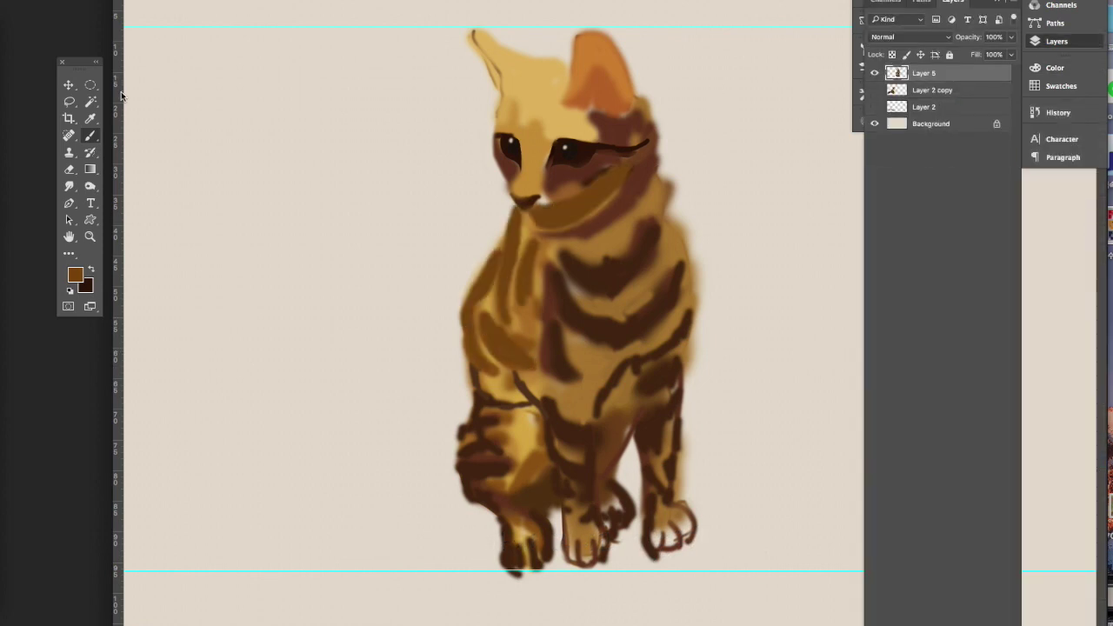
right_click(91, 135)
left_click(500, 52, "alt")
left_click(564, 81, "alt")
left_click_drag(565, 80, 537, 86)
right_click(70, 101)
left_click(117, 98)
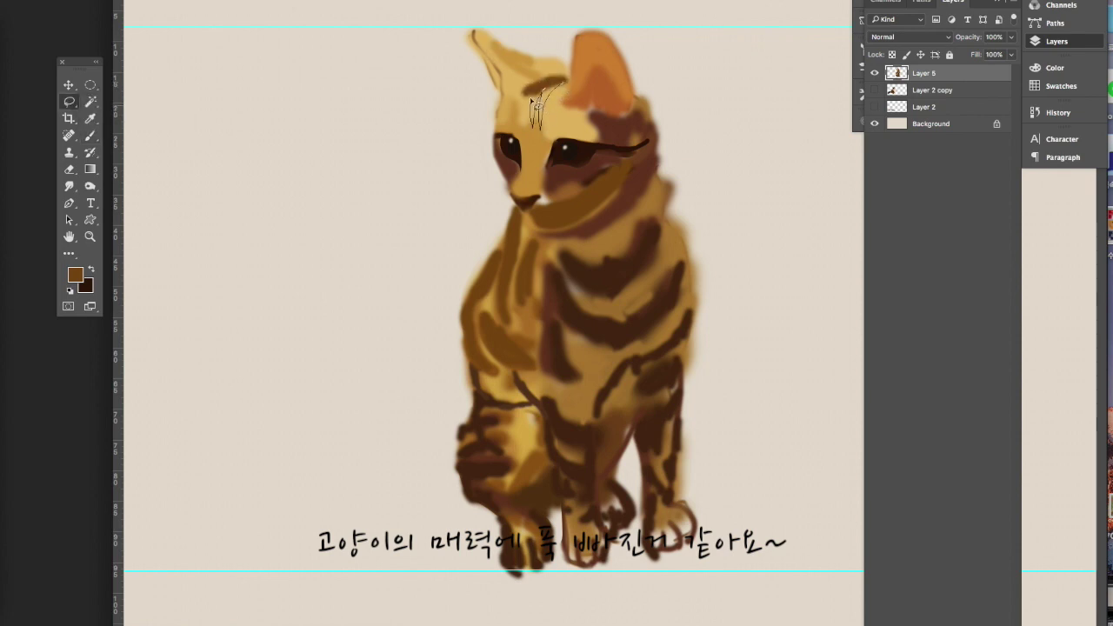
- Fill the forehead stripe outline with dark brown, deselect, and erase parts of the stripes
left_click(90, 122)
key("alt+BackSpace")
key("ctrl+d")
left_click(70, 169)
mouse_move(565, 73)
left_mouse_down()
mouse_move(534, 70)
mouse_move(484, 35)
mouse_move(527, 63)
left_mouse_up()
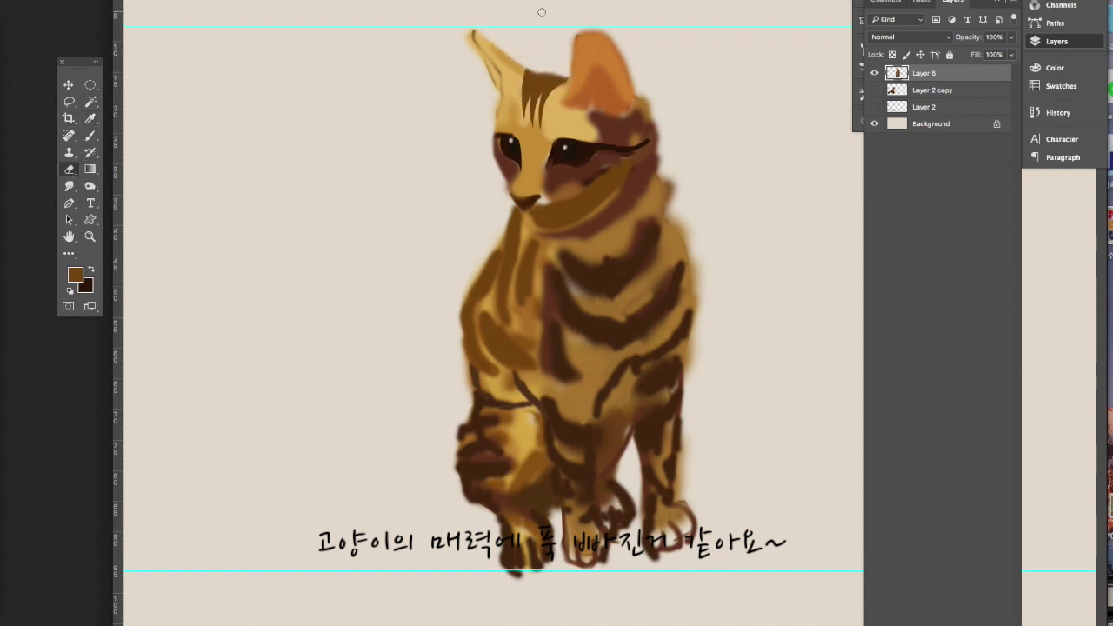
- Brush warm brown over the forehead and left ear, and lighten the muzzle with light tan
right_click(90, 135)
left_click(135, 133)
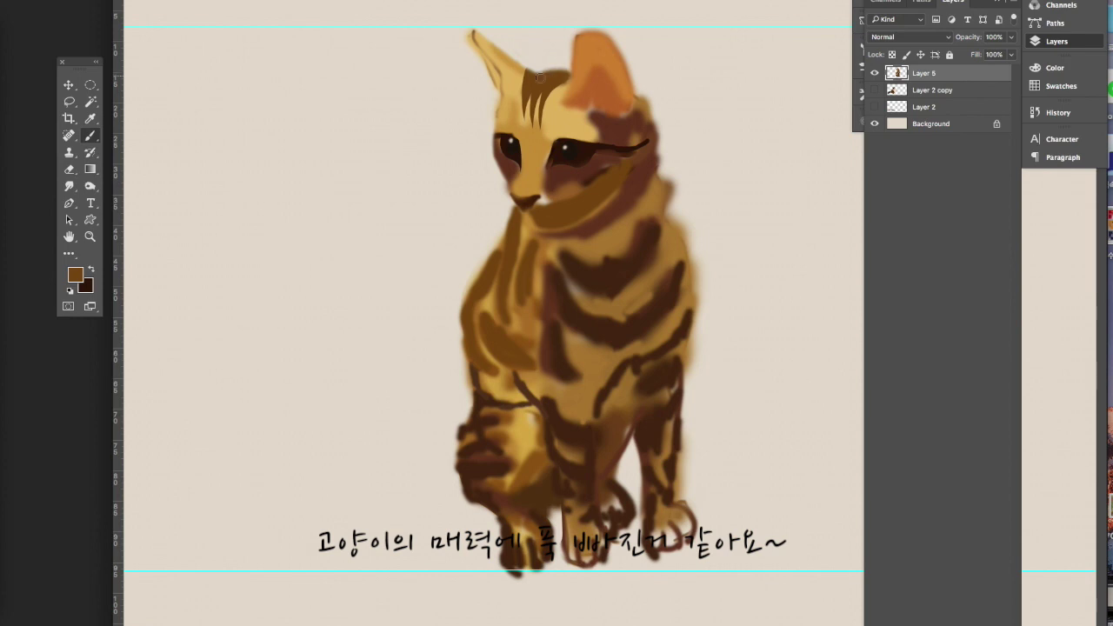
left_click_drag(529, 74, 534, 101)
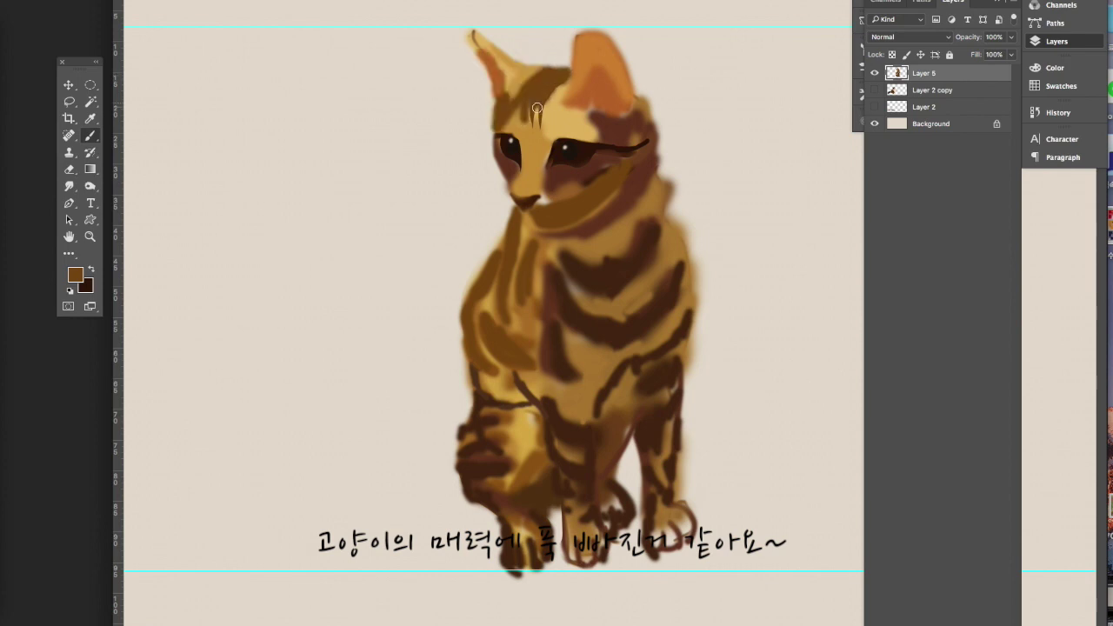
left_click(509, 124, "alt")
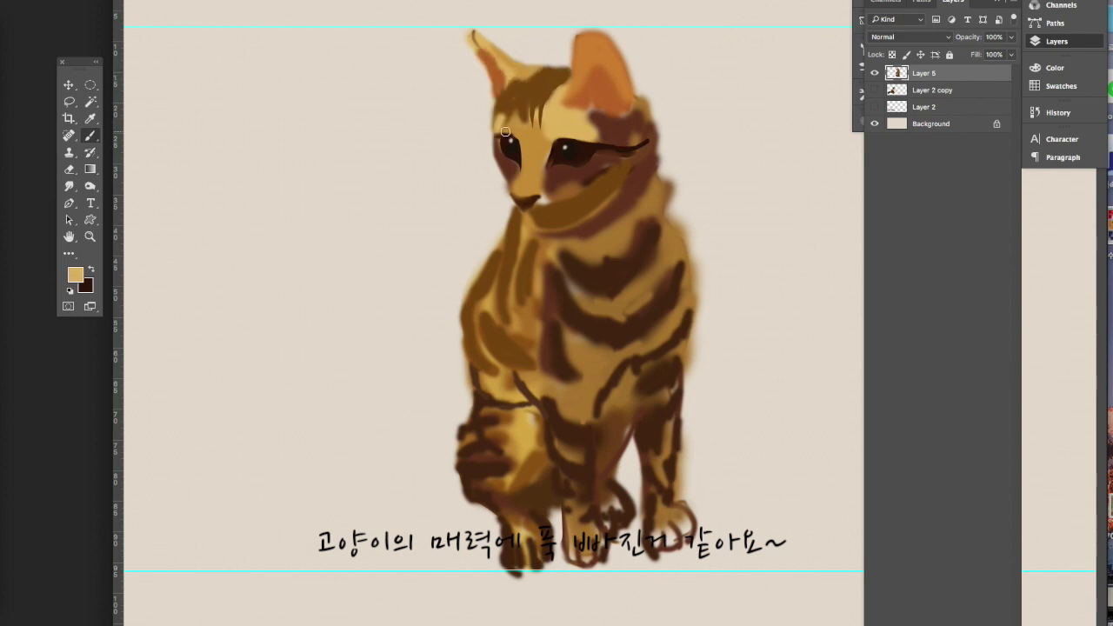
mouse_move(524, 160)
left_mouse_down()
mouse_move(515, 198)
mouse_move(560, 223)
mouse_move(590, 214)
mouse_move(596, 186)
mouse_move(566, 214)
left_mouse_up()
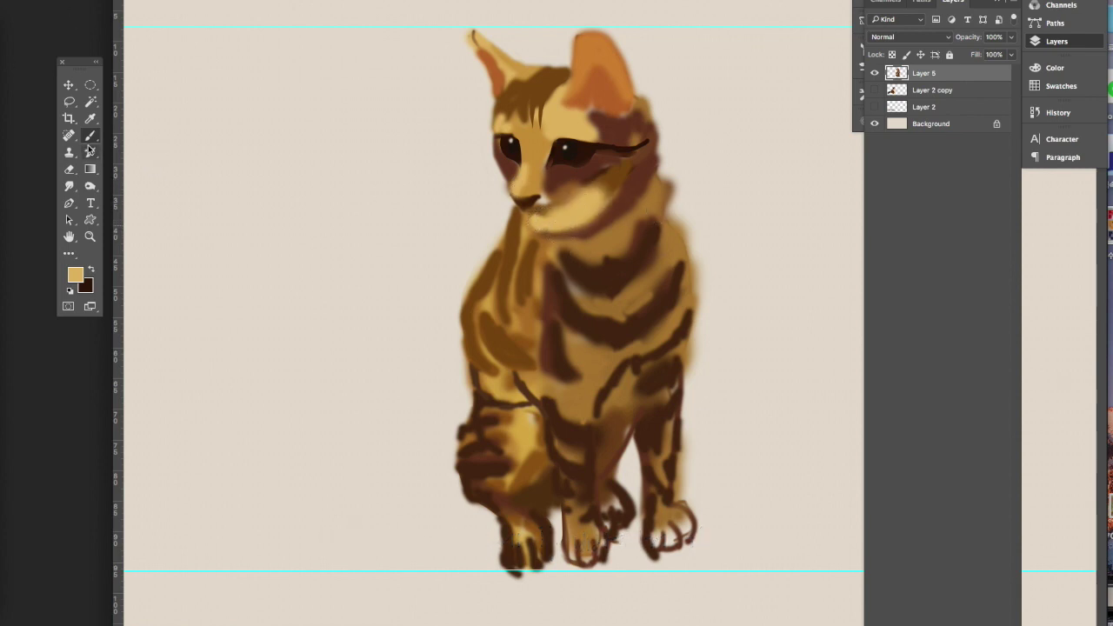
- Paint a dark stroke along the neck and erase a strip along the right shoulder
left_click(598, 255, "alt")
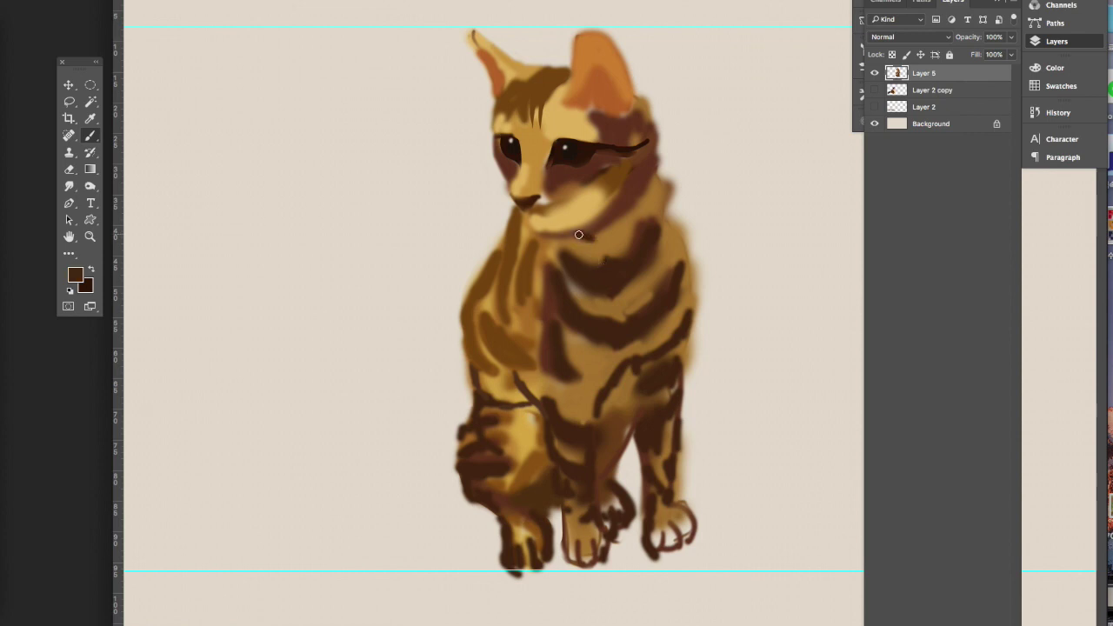
left_click_drag(574, 237, 583, 238)
right_click(69, 169)
left_click(113, 166)
mouse_move(663, 174)
left_mouse_down()
mouse_move(699, 255)
mouse_move(659, 185)
left_mouse_up()
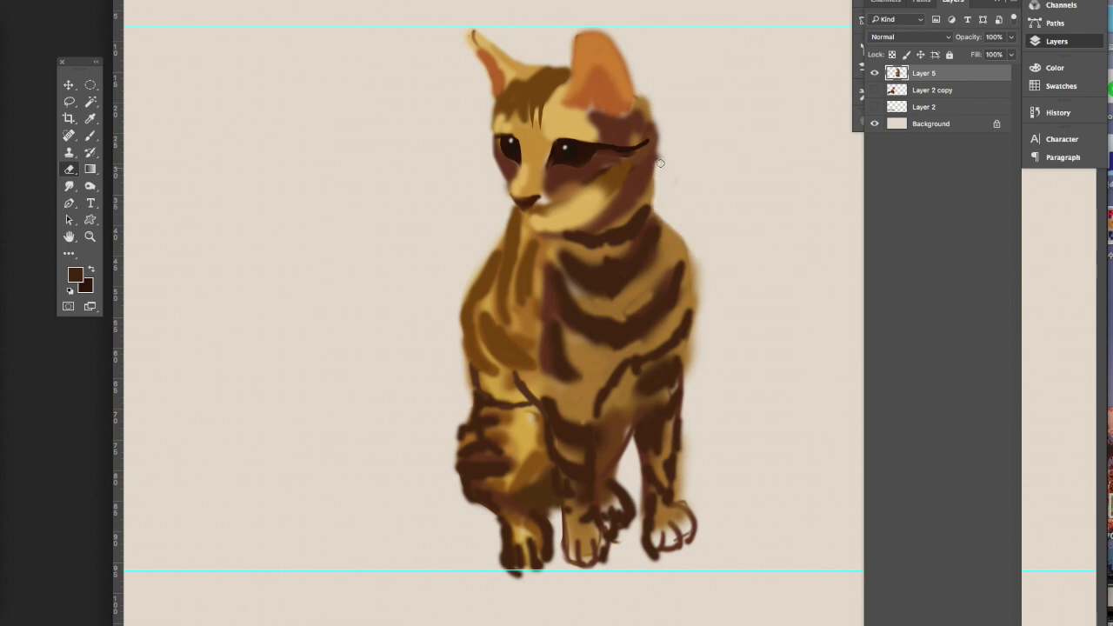
- Fill the head's right edge with golden tan and show the History panel
left_click(91, 135)
left_click(633, 80, "alt")
left_click_drag(633, 78, 656, 143)
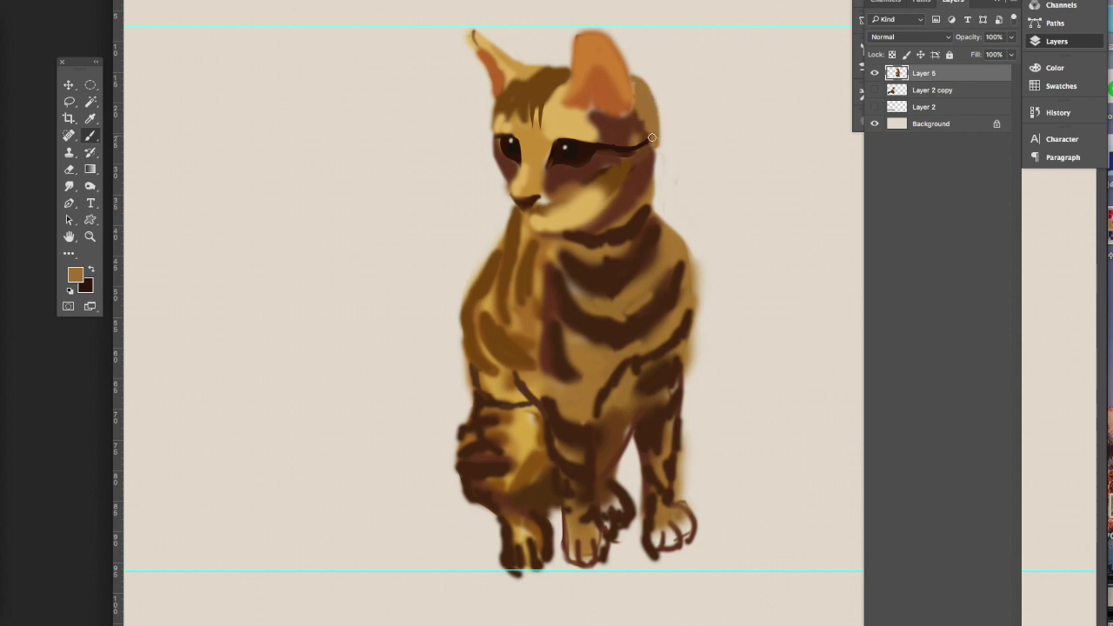
left_click(639, 126, "alt")
left_click(619, 183, "alt")
key("e")
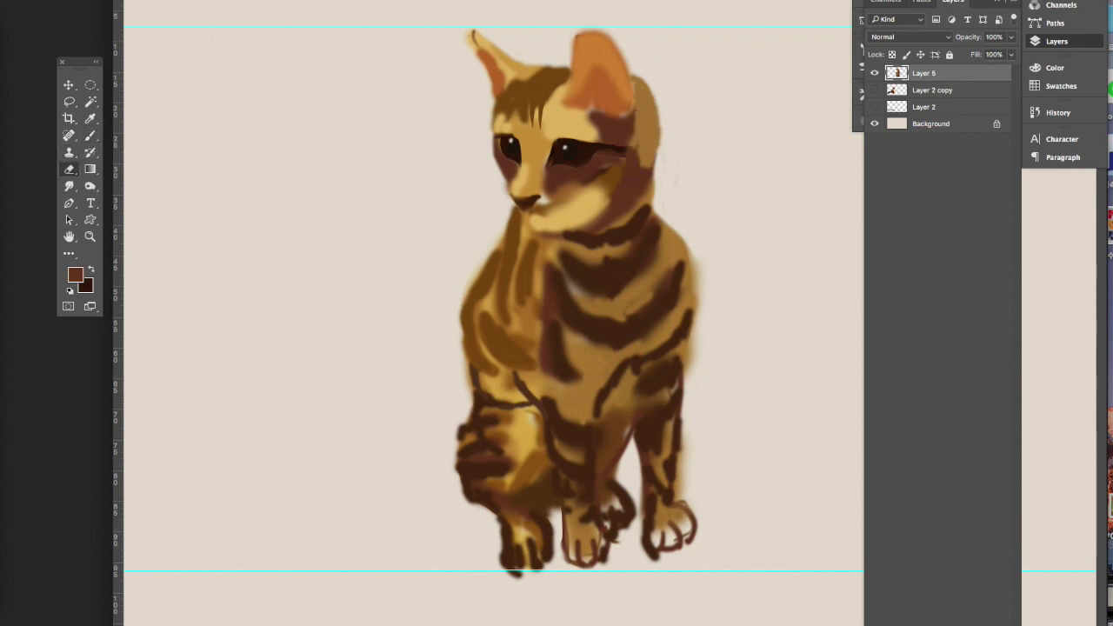
left_click(1057, 112)
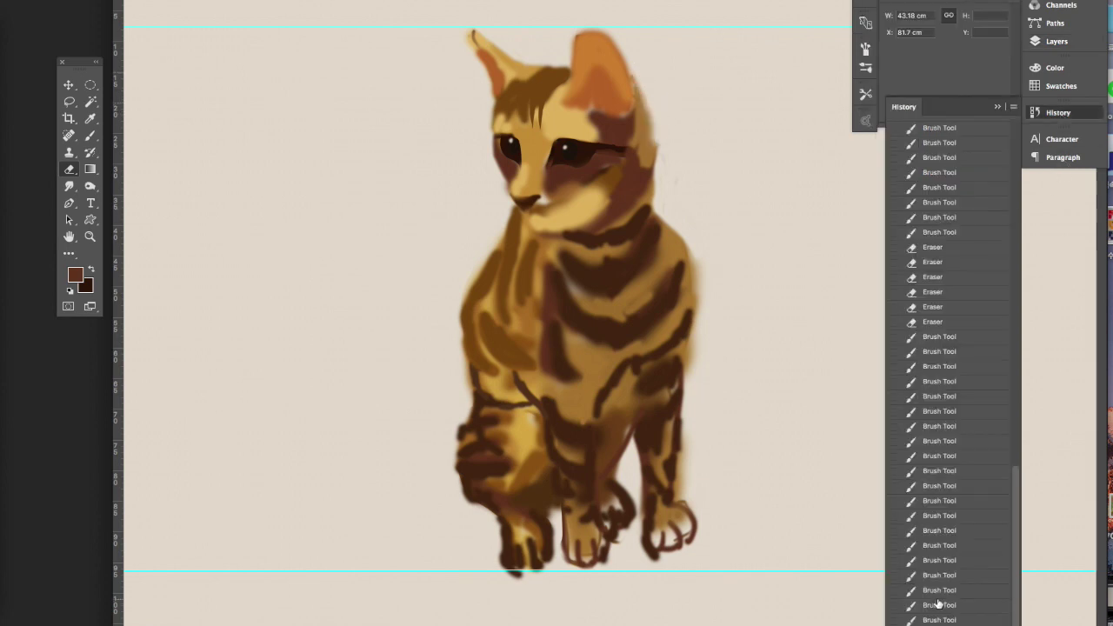
- Soften the kitten's ear edge with the Eraser, dismissing the History Eraser warning
mouse_move(660, 83)
left_mouse_down()
mouse_move(664, 136)
mouse_move(667, 112)
left_mouse_up()
mouse_move(670, 218)
left_mouse_down()
mouse_move(689, 293)
mouse_move(679, 318)
mouse_move(666, 255)
mouse_move(669, 321)
left_mouse_up()
left_click(657, 230, "alt")
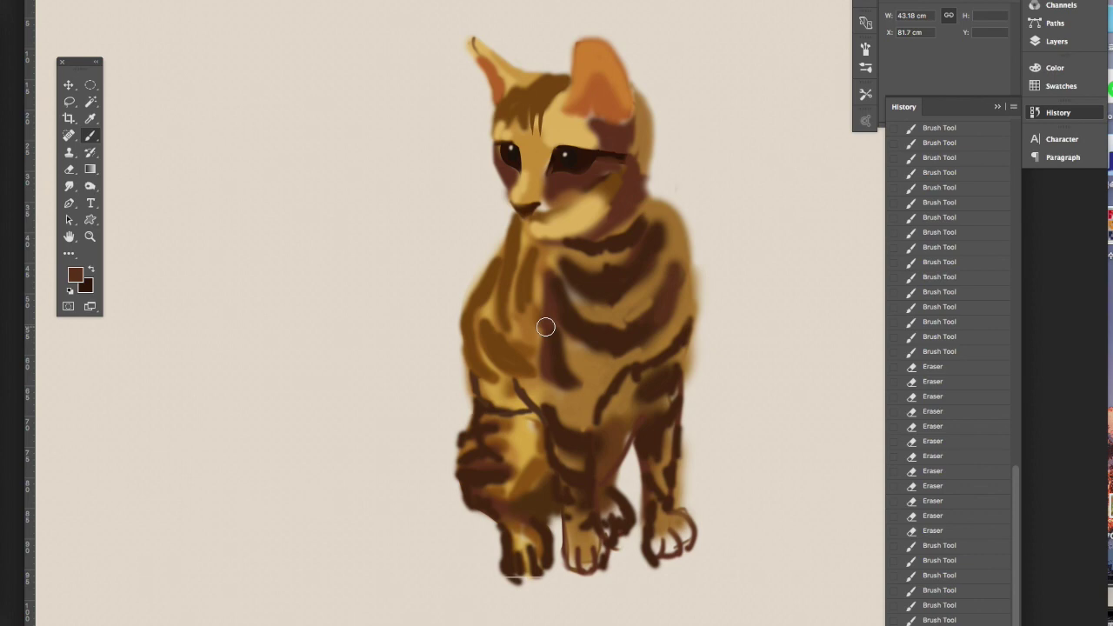
left_click_drag(68, 168, 115, 185)
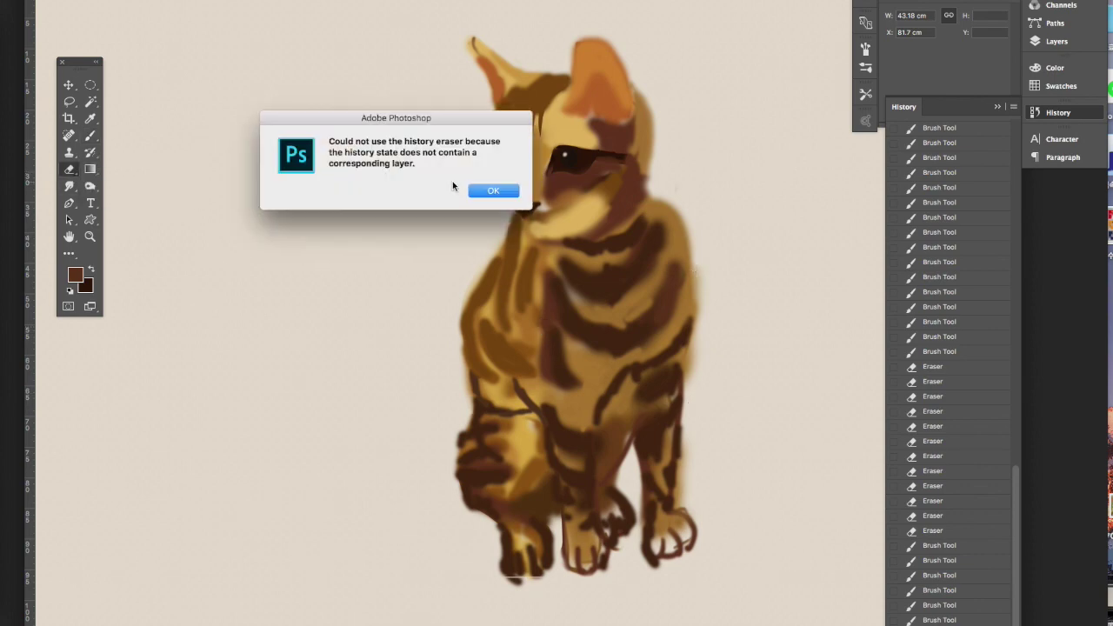
- Paint tan on the right shoulder, a dark stripe down the left leg, and a brown tail
left_click_drag(683, 261, 684, 372)
left_click(497, 301, "alt")
left_click_drag(467, 309, 465, 461)
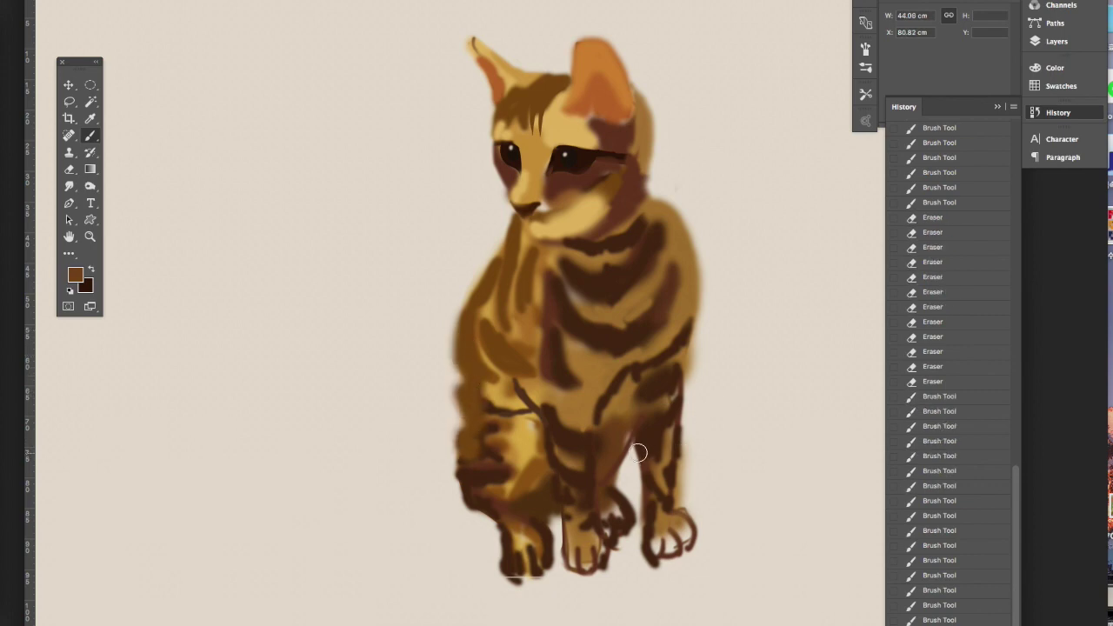
mouse_move(698, 460)
left_mouse_down()
mouse_move(822, 506)
mouse_move(678, 440)
mouse_move(768, 492)
mouse_move(696, 460)
mouse_move(705, 472)
mouse_move(683, 419)
left_mouse_up()
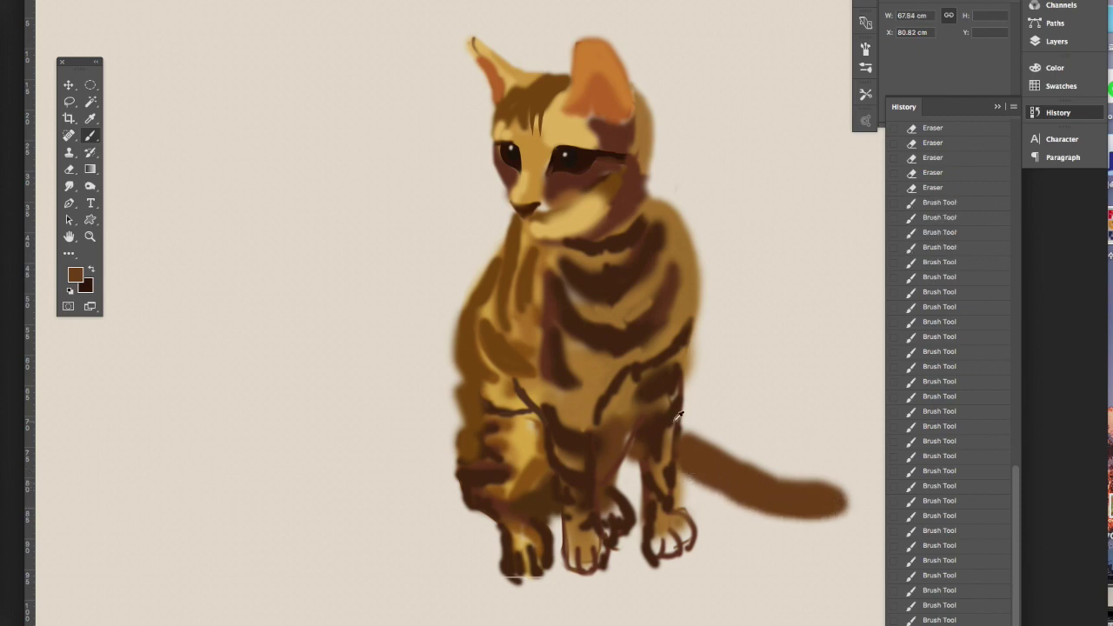
- Darken the tail tip and right hind leg stripes, then brush golden tan over the front paws
left_click(631, 233, "alt")
mouse_move(861, 527)
left_mouse_down()
mouse_move(691, 443)
mouse_move(649, 448)
mouse_move(678, 407)
left_mouse_up()
left_click_drag(647, 469, 659, 522)
mouse_move(556, 421)
left_mouse_down()
mouse_move(562, 447)
mouse_move(590, 444)
mouse_move(570, 550)
mouse_move(571, 513)
mouse_move(569, 549)
mouse_move(690, 529)
mouse_move(661, 508)
left_mouse_up()
left_click(574, 527, "alt")
left_click(661, 539, "alt")
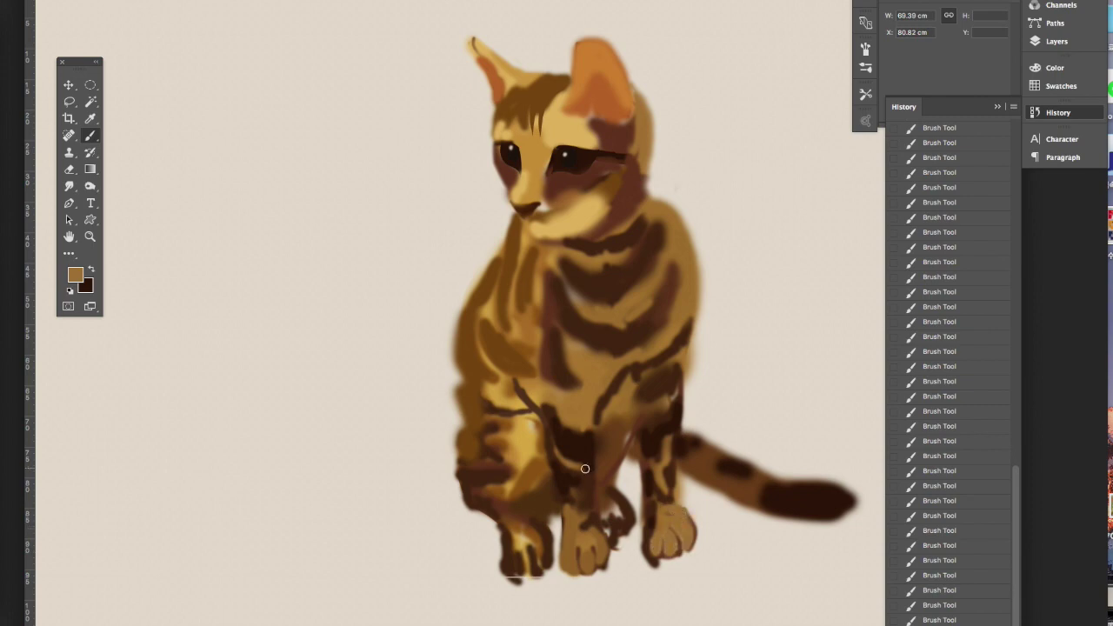
left_click(598, 181, "alt")
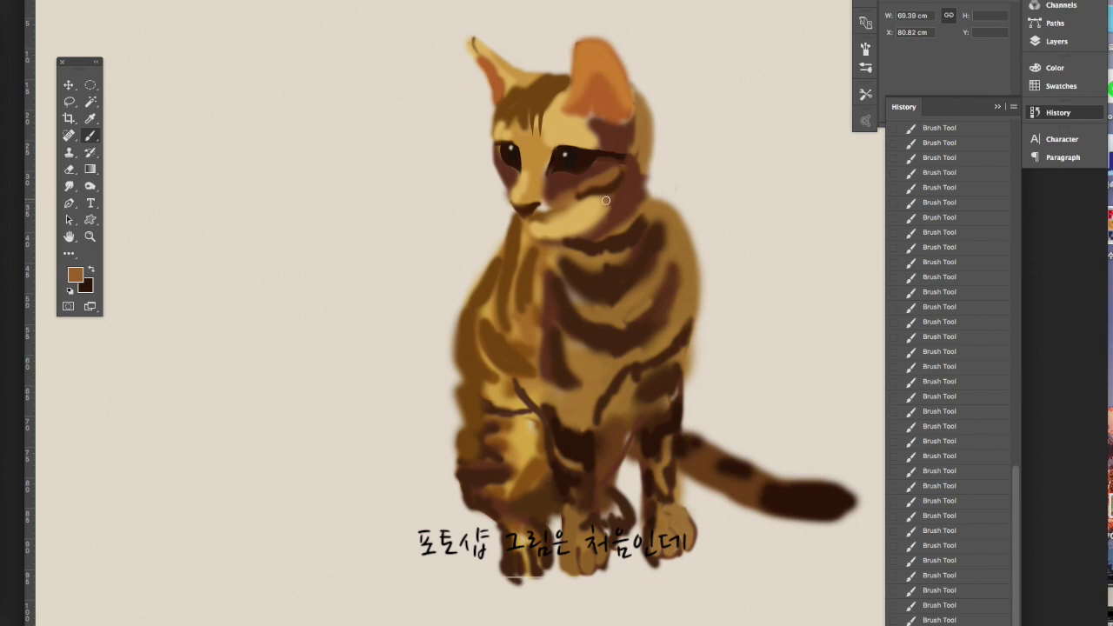
- Paint tan strokes along the chin and cover a dark neck stroke with light tan
left_click_drag(587, 214, 524, 226)
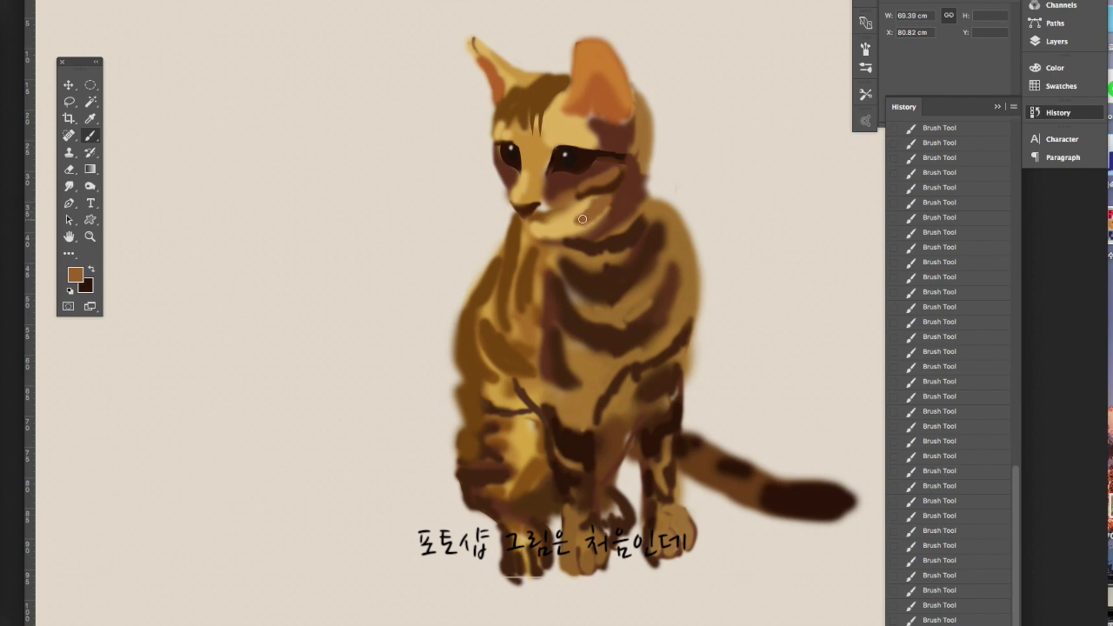
left_click(535, 239, "alt")
left_click_drag(528, 233, 533, 260)
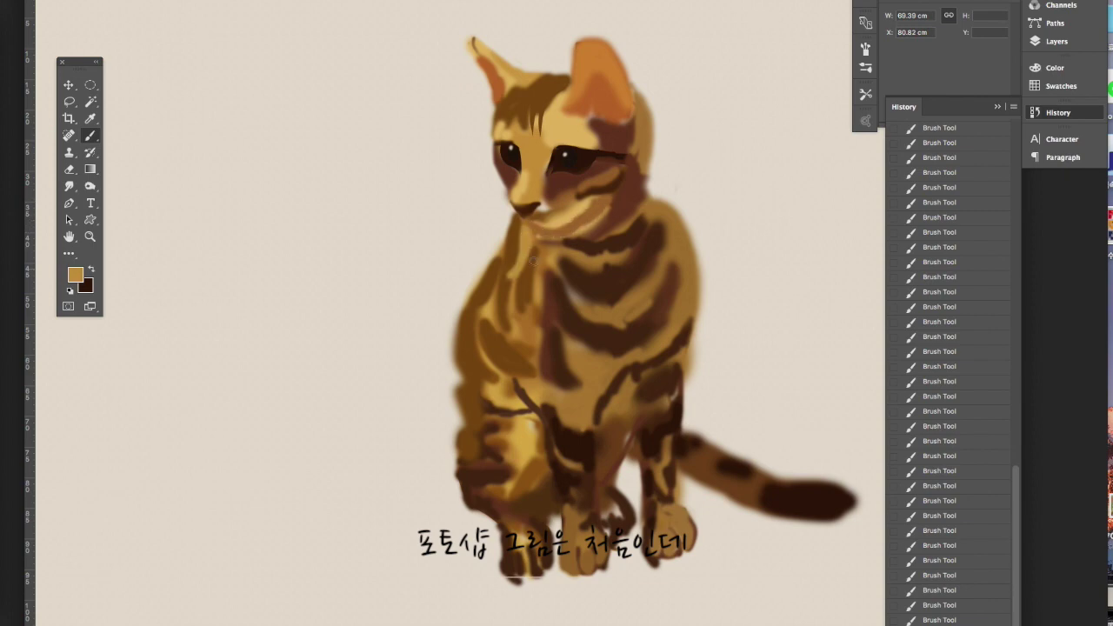
left_click(561, 242, "alt")
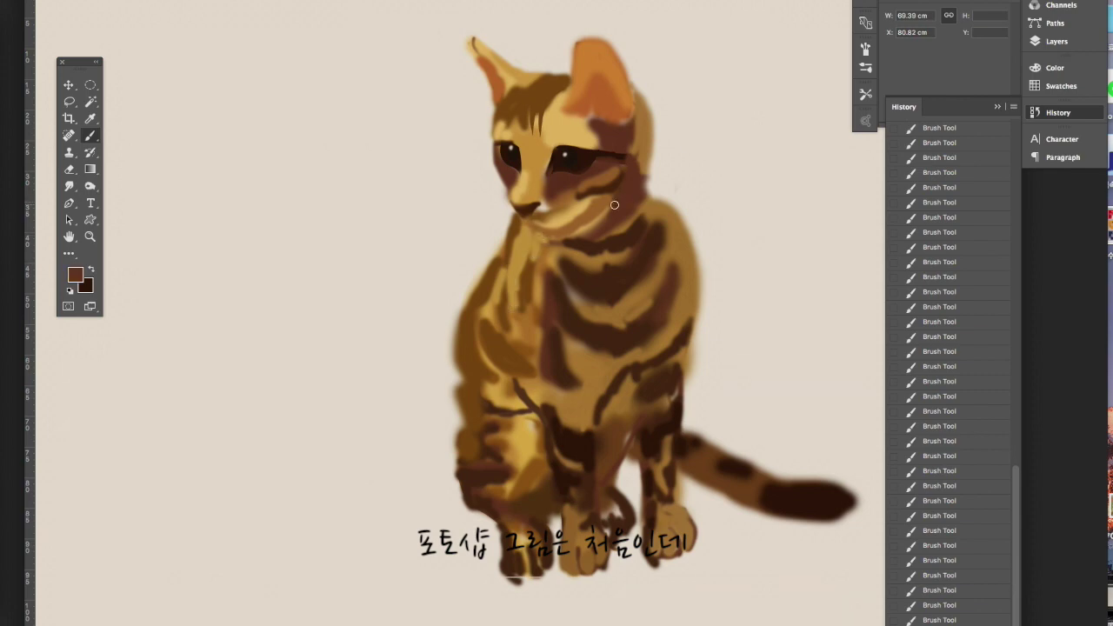
left_click_drag(622, 199, 570, 237)
left_click(637, 211, "alt")
left_click_drag(648, 178, 566, 242)
left_click_drag(619, 202, 603, 232)
- Paint dark brown stripes across the neck, chest and down the front leg
left_click(651, 194, "alt")
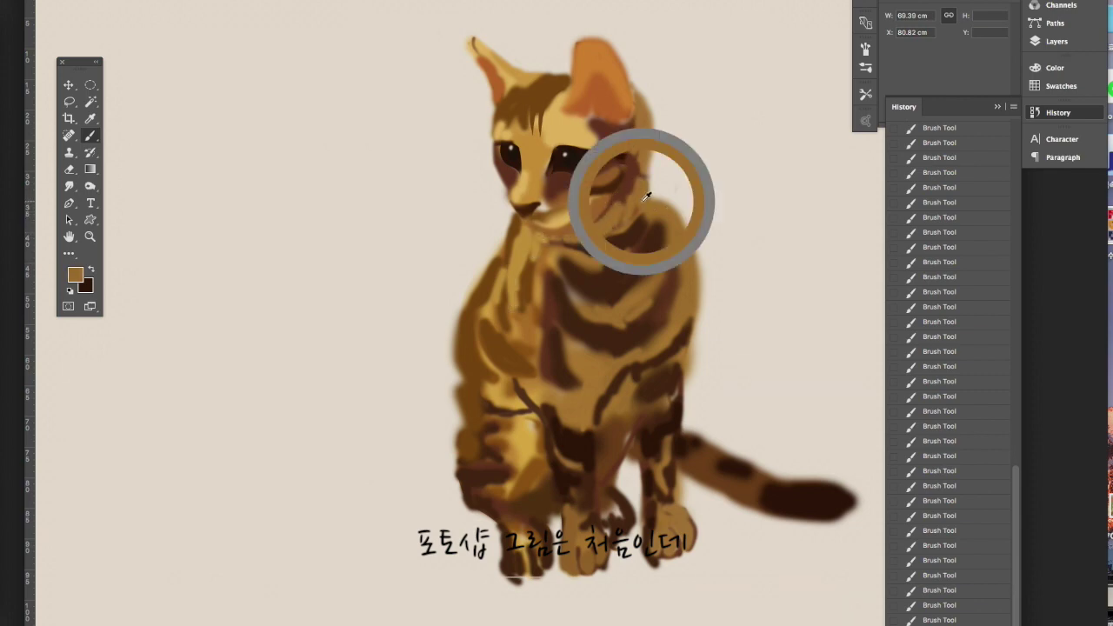
mouse_move(549, 257)
left_mouse_down()
mouse_move(601, 293)
mouse_move(604, 249)
mouse_move(562, 281)
mouse_move(559, 316)
left_mouse_up()
left_click_drag(550, 356, 570, 474)
left_click_drag(542, 248, 522, 392)
left_click_drag(545, 319, 611, 408)
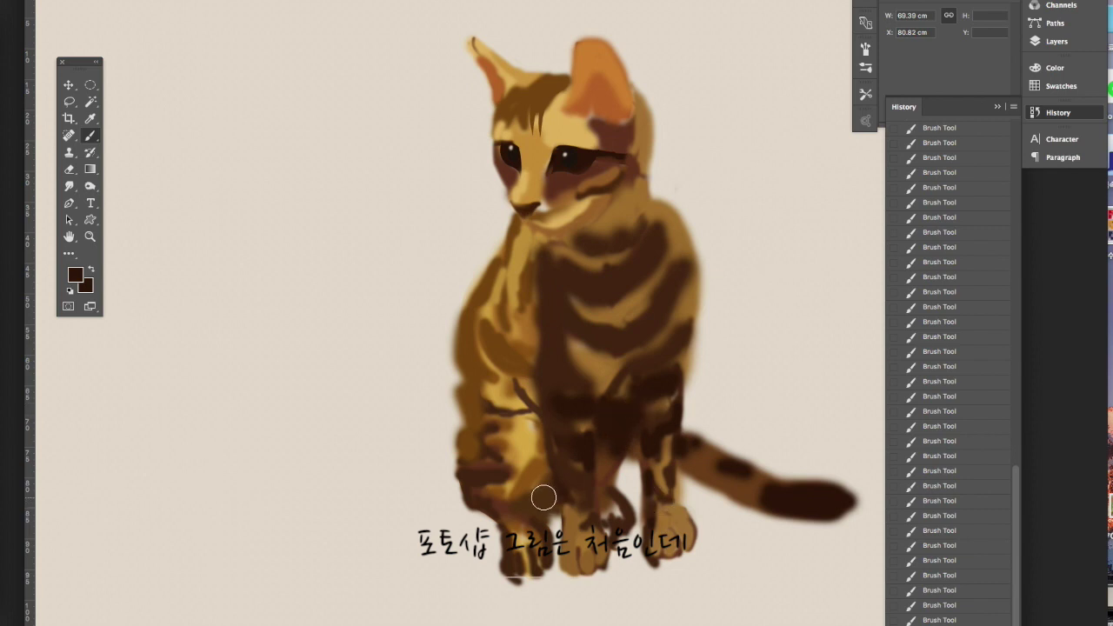
- Repaint the paws lighter and smudge the kitten's left edge into soft fur
left_click(613, 512, "alt")
left_click_drag(609, 505, 619, 531)
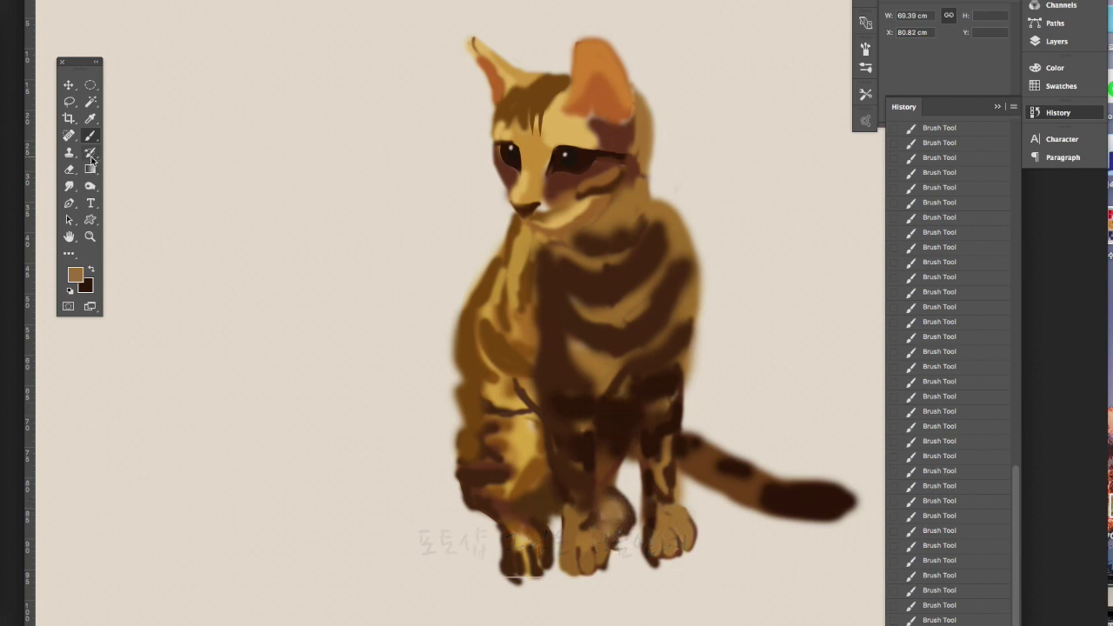
left_click(68, 185)
mouse_move(516, 219)
left_mouse_down()
mouse_move(468, 311)
mouse_move(456, 487)
left_mouse_up()
- Dab light yellow onto the paws and a tail band, and paint a light beige chest patch
scroll(946, 557, "up", 2)
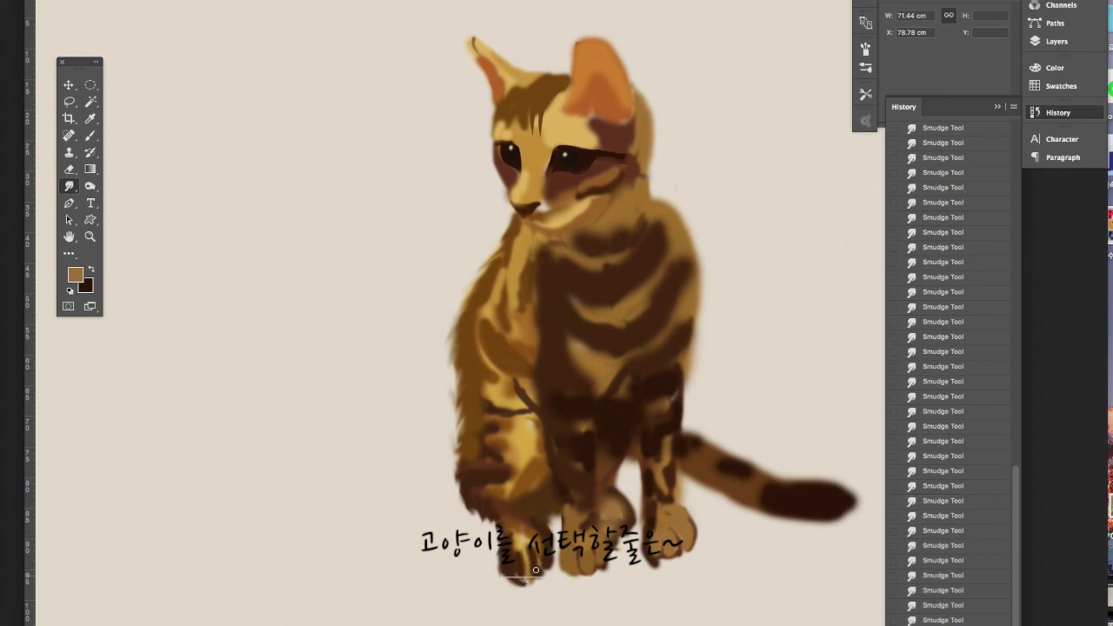
left_click_drag(657, 550, 666, 565)
right_click(91, 135)
left_click(156, 133)
left_click(561, 554, "alt")
left_click(582, 530)
left_click(518, 543)
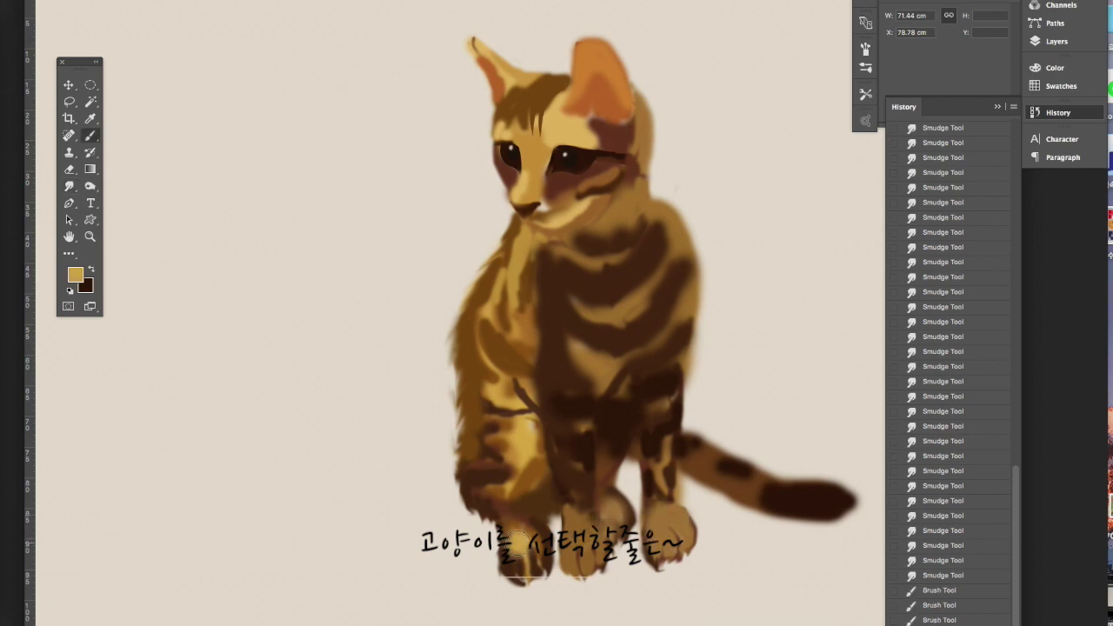
left_click(515, 564)
left_click(707, 458)
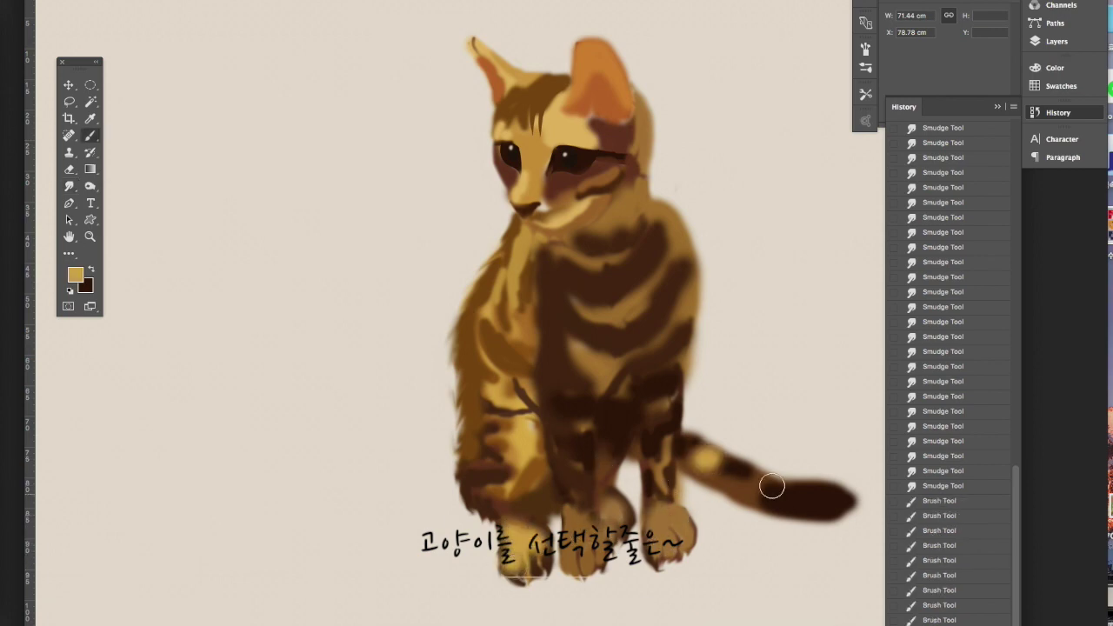
left_click(759, 483)
mouse_move(492, 426)
left_mouse_down()
mouse_move(526, 447)
mouse_move(535, 439)
mouse_move(521, 452)
left_mouse_up()
left_click(515, 431, "alt")
- Smudge the white chest patch and paws into the surrounding fur with feathery strokes
left_click(69, 185)
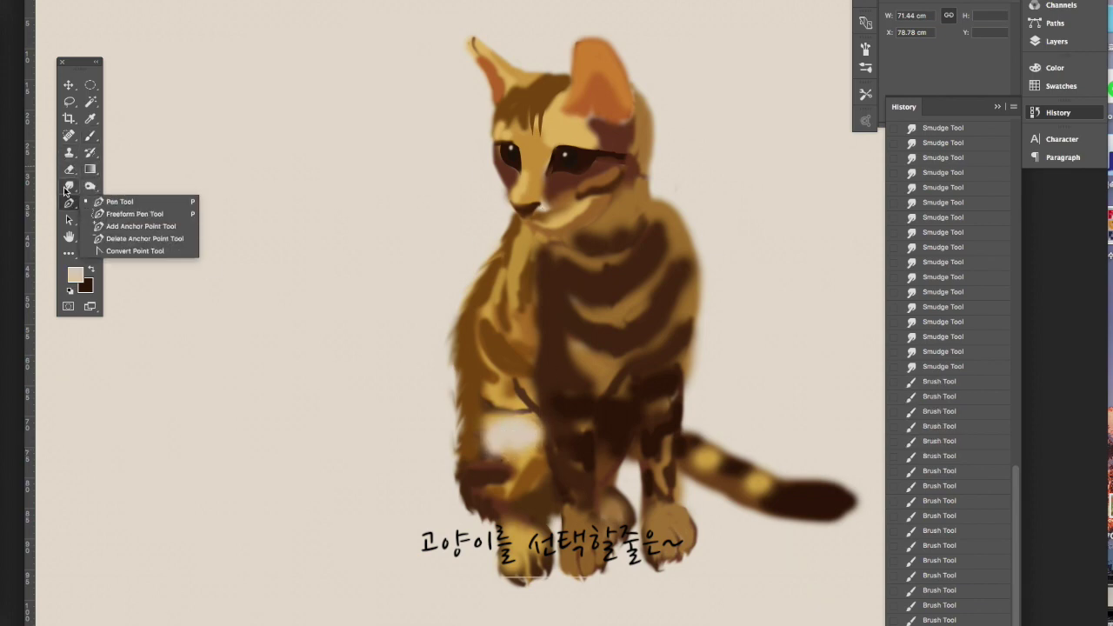
mouse_move(522, 466)
left_mouse_down()
mouse_move(478, 444)
mouse_move(476, 426)
left_mouse_up()
left_click_drag(632, 539, 632, 565)
left_click_drag(463, 530, 463, 556)
left_click_drag(507, 419, 500, 435)
mouse_move(492, 487)
left_mouse_down()
mouse_move(489, 497)
mouse_move(523, 500)
left_mouse_up()
mouse_move(522, 391)
left_mouse_down()
mouse_move(497, 398)
mouse_move(500, 339)
mouse_move(452, 365)
left_mouse_up()
left_click_drag(511, 277, 487, 391)
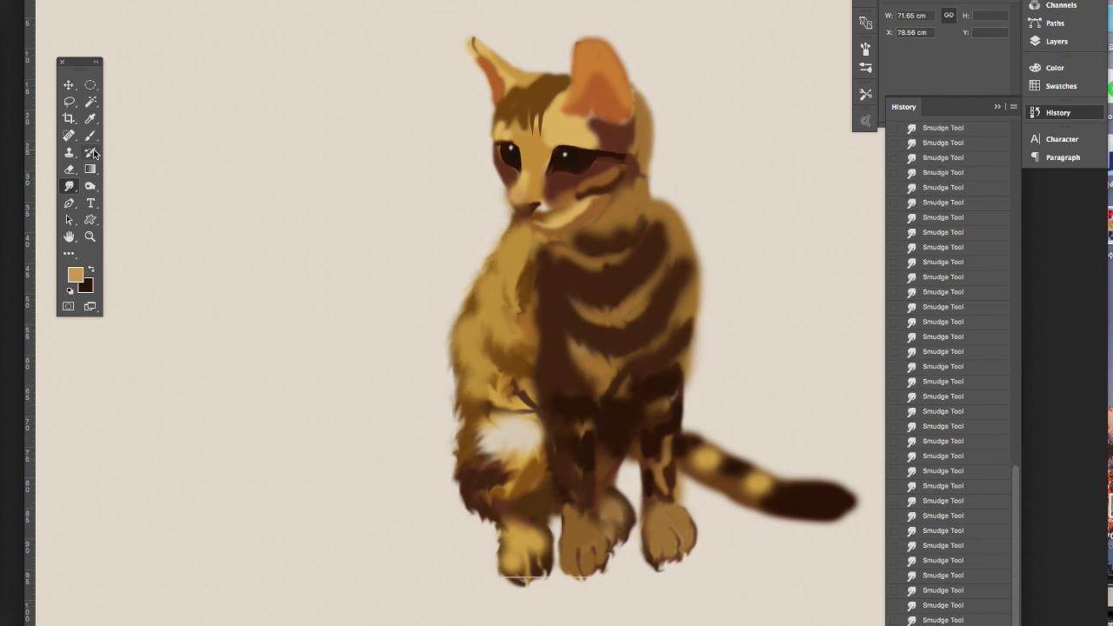
- Brush darker brown and tan dabs across the chest
left_click(90, 136)
left_click(551, 392, "alt")
left_click(562, 355, "alt")
mouse_move(566, 400)
left_mouse_down()
mouse_move(562, 374)
mouse_move(574, 395)
left_mouse_up()
left_click_drag(551, 361, 565, 387)
mouse_move(666, 356)
left_mouse_down()
mouse_move(679, 370)
mouse_move(648, 382)
left_mouse_up()
left_click_drag(679, 335, 657, 378)
left_click_drag(548, 331, 561, 392)
- Smudge the chest, right leg and tail fur into strands and add light tan head fur
right_click(69, 185)
left_click(122, 209)
mouse_move(626, 365)
left_mouse_down()
mouse_move(656, 406)
mouse_move(661, 435)
mouse_move(644, 491)
left_mouse_up()
right_click(90, 136)
left_click_drag(583, 448, 580, 517)
mouse_move(518, 396)
left_mouse_down()
mouse_move(532, 431)
mouse_move(480, 448)
mouse_move(480, 430)
mouse_move(463, 445)
left_mouse_up()
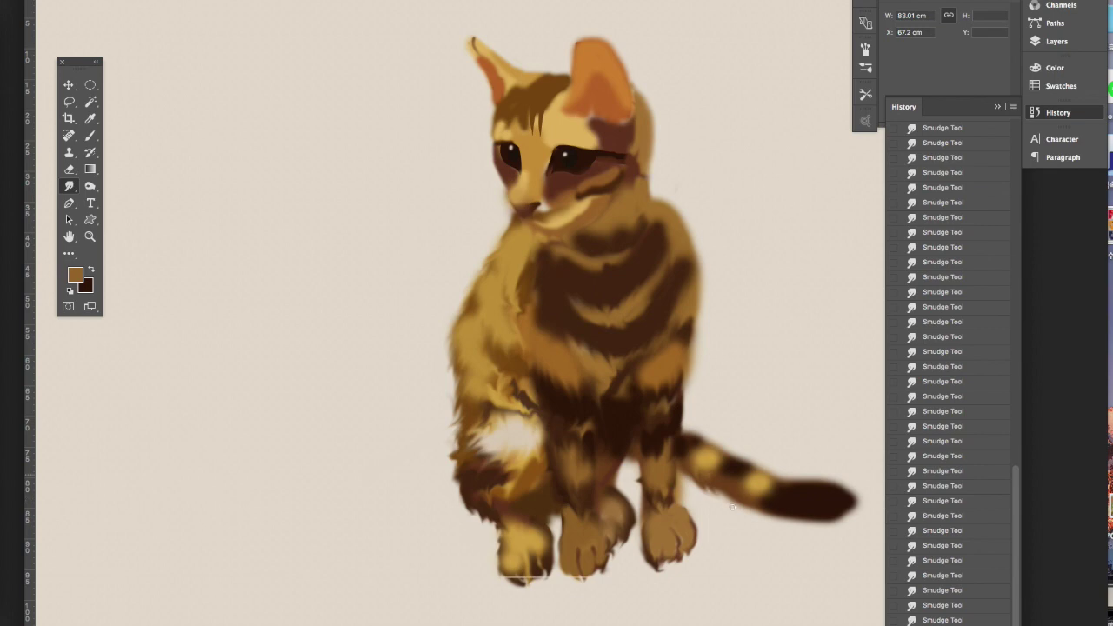
left_click_drag(741, 470, 700, 451)
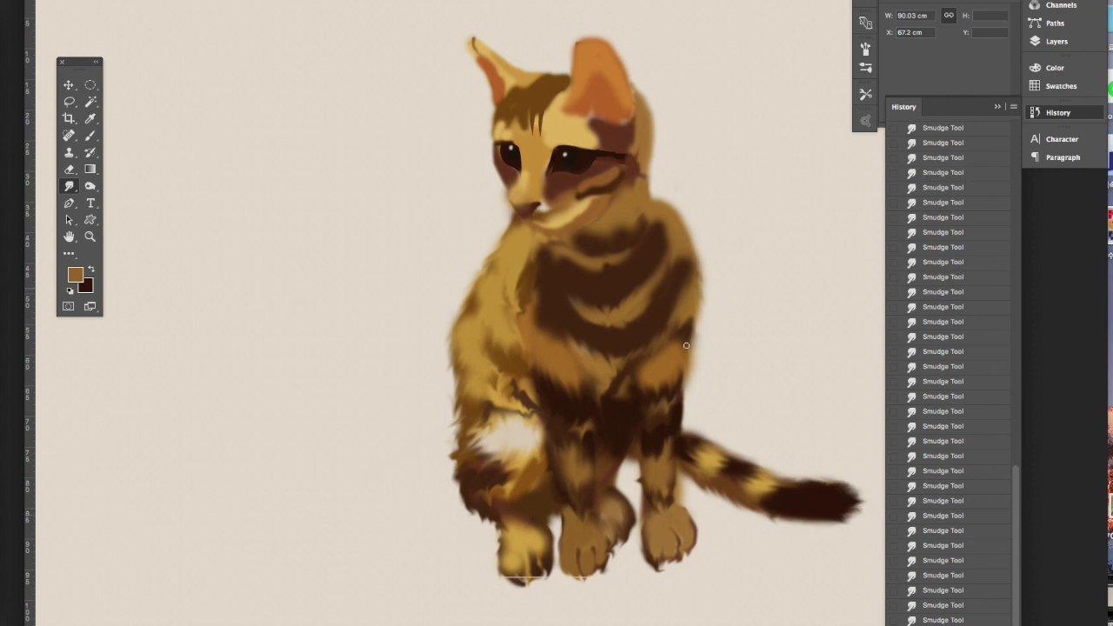
left_click_drag(656, 110, 687, 252)
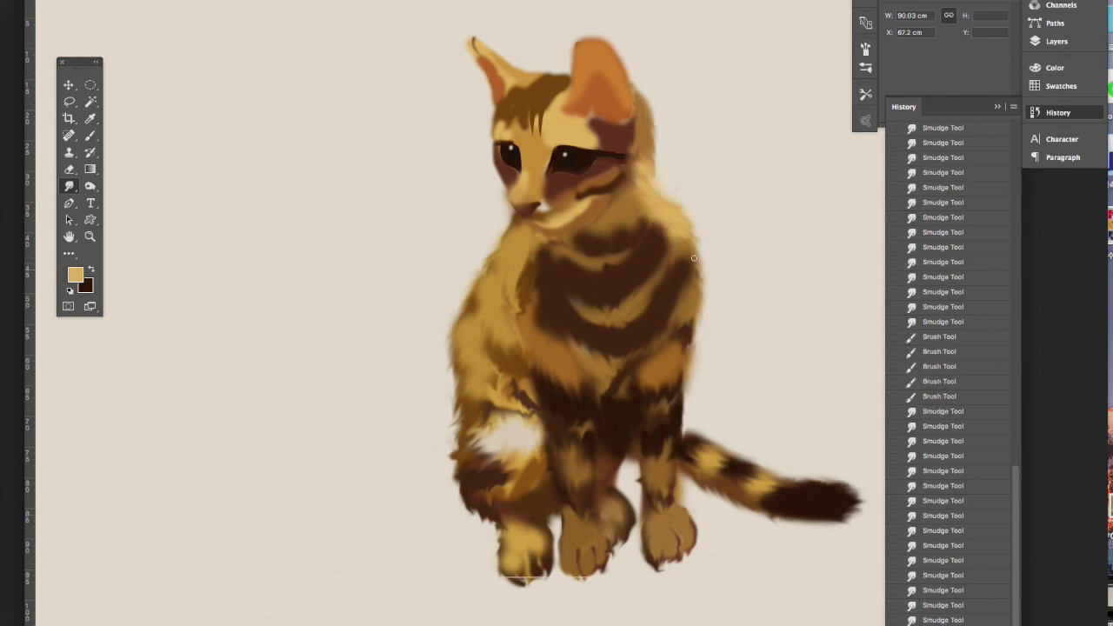
left_click_drag(559, 256, 654, 332)
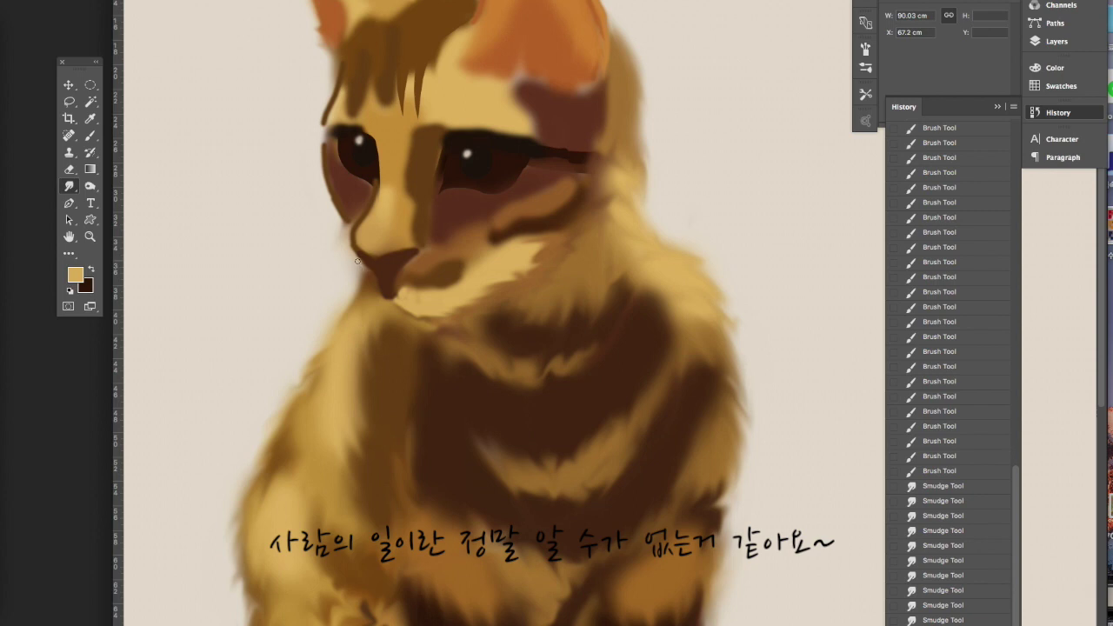
- Erase along the kitten's cheek edge
left_click(69, 169)
key("Escape")
left_click_drag(343, 235, 369, 280)
scroll(322, 246, "down", 3)
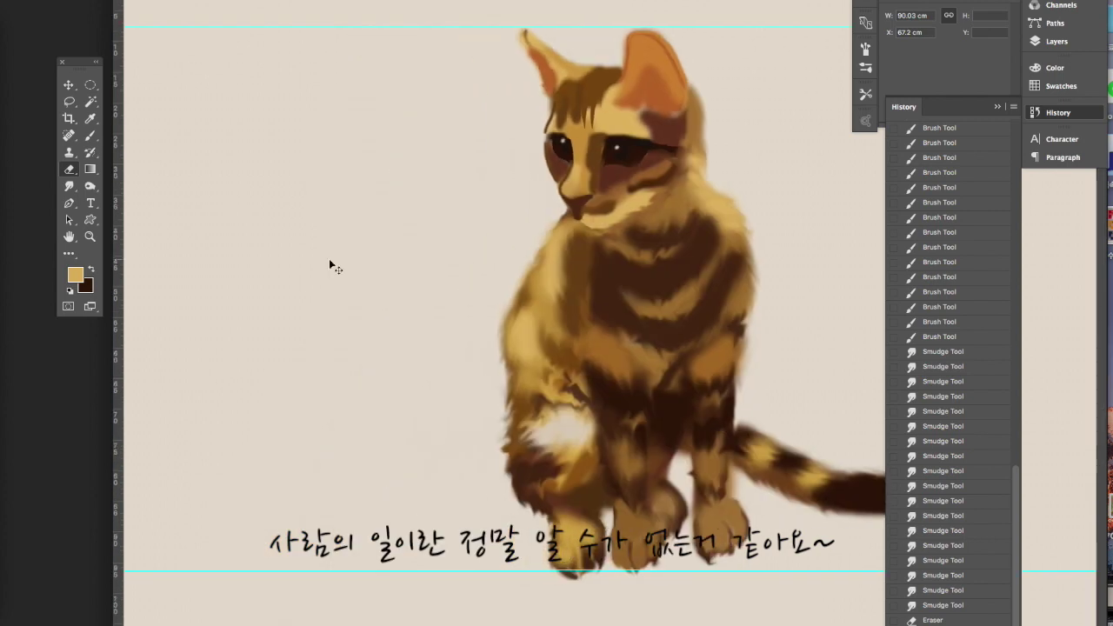
scroll(333, 263, "up", 2)
- Deepen the dark brown beside and around the kitten's eye
key("b")
left_click(409, 139, "alt")
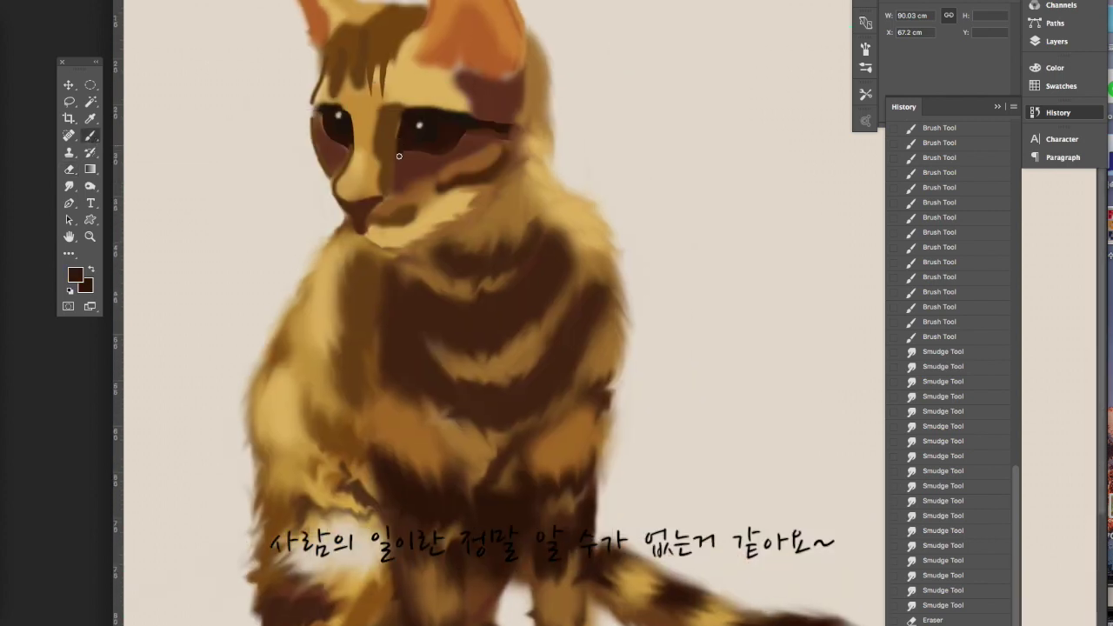
left_click(399, 154)
left_click_drag(405, 121, 399, 130)
left_click_drag(398, 131, 394, 141)
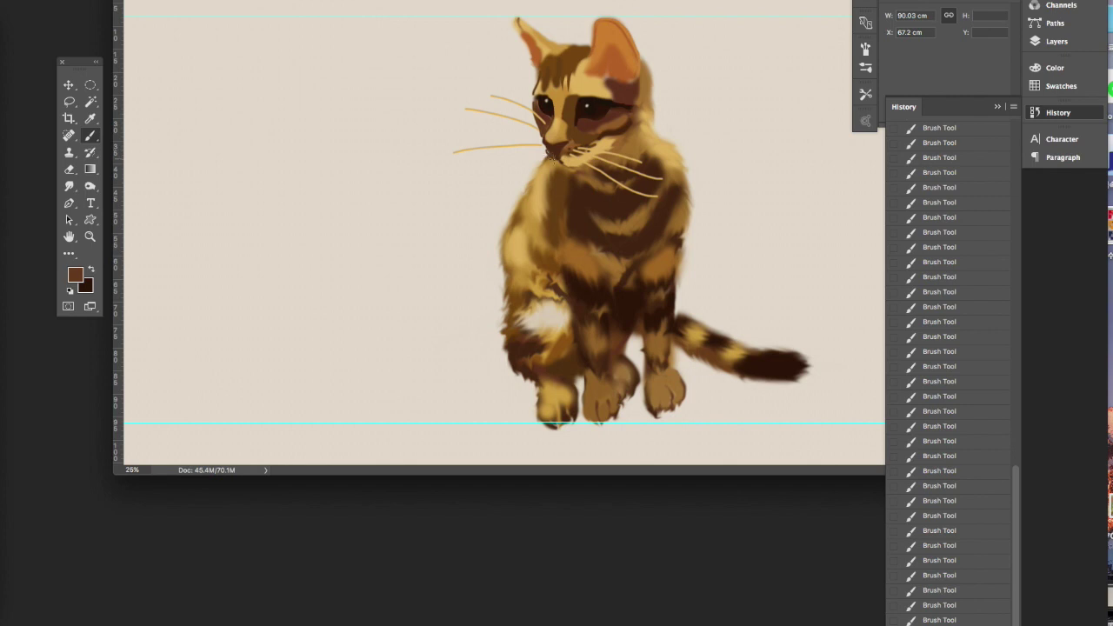
- Pick light tan in the Color panel and brush it along the kitten's chest, muzzle and cheek
left_click(558, 131, "alt")
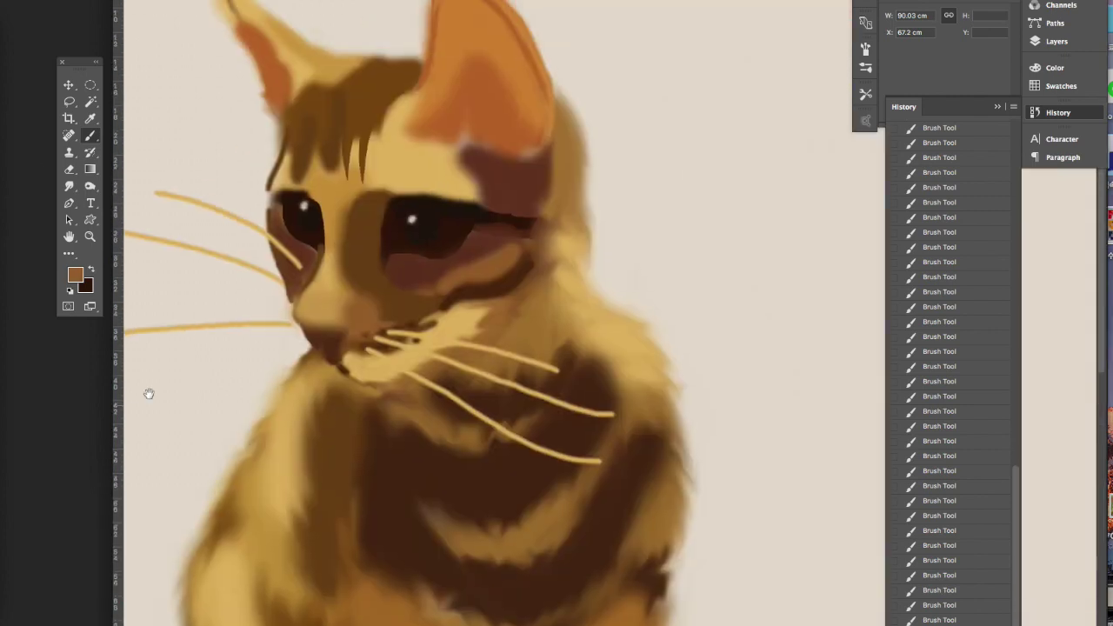
left_click(295, 228, "alt")
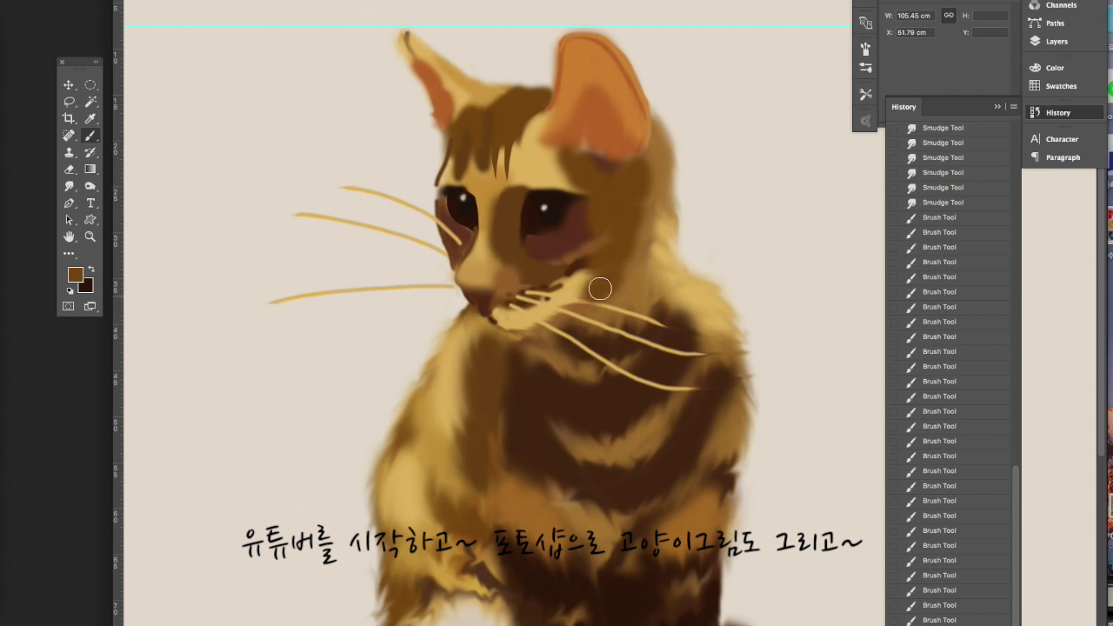
left_click_drag(622, 291, 581, 274)
left_click(596, 276, "alt")
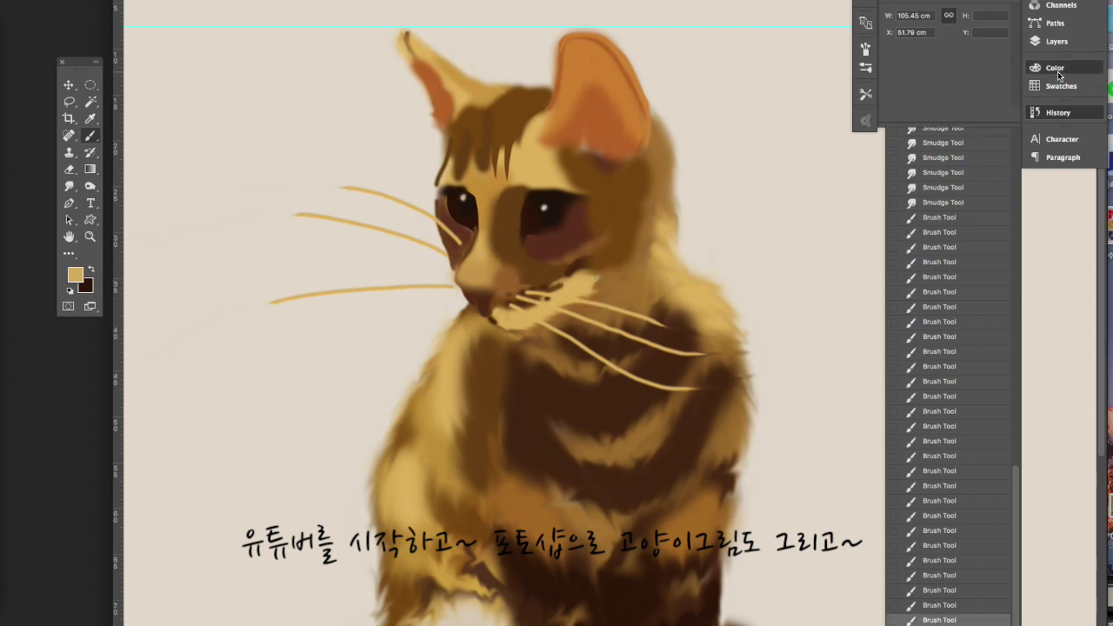
key("F6")
left_click(603, 274, "alt")
left_click_drag(602, 272, 509, 323)
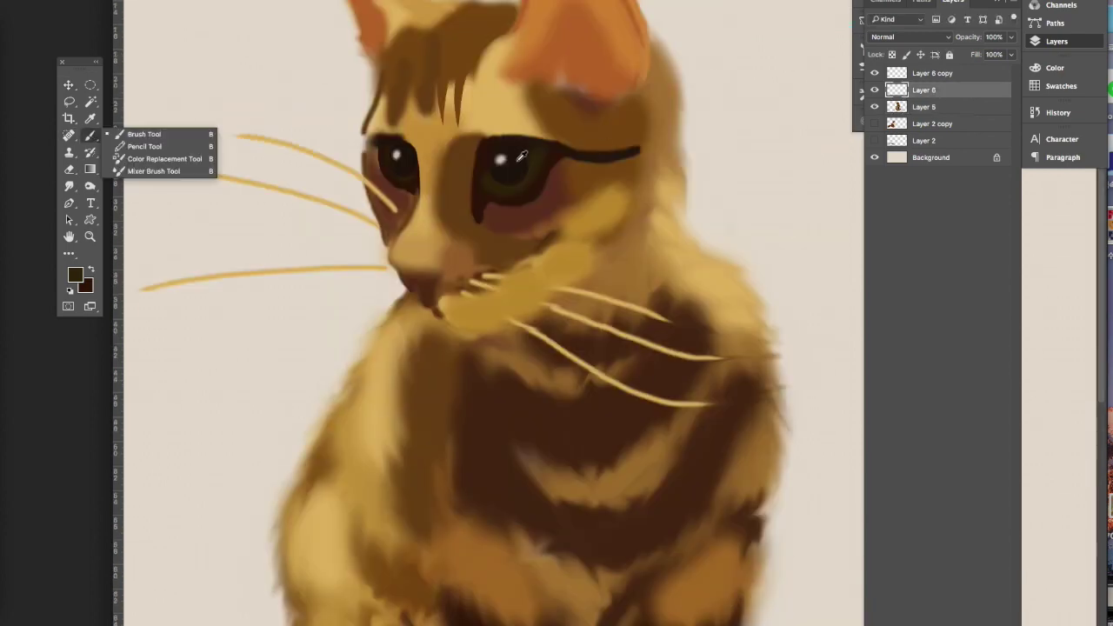
- On Layer 5, thicken the right eyelid and dot two rows of whisker spots on the muzzle
left_click(977, 105)
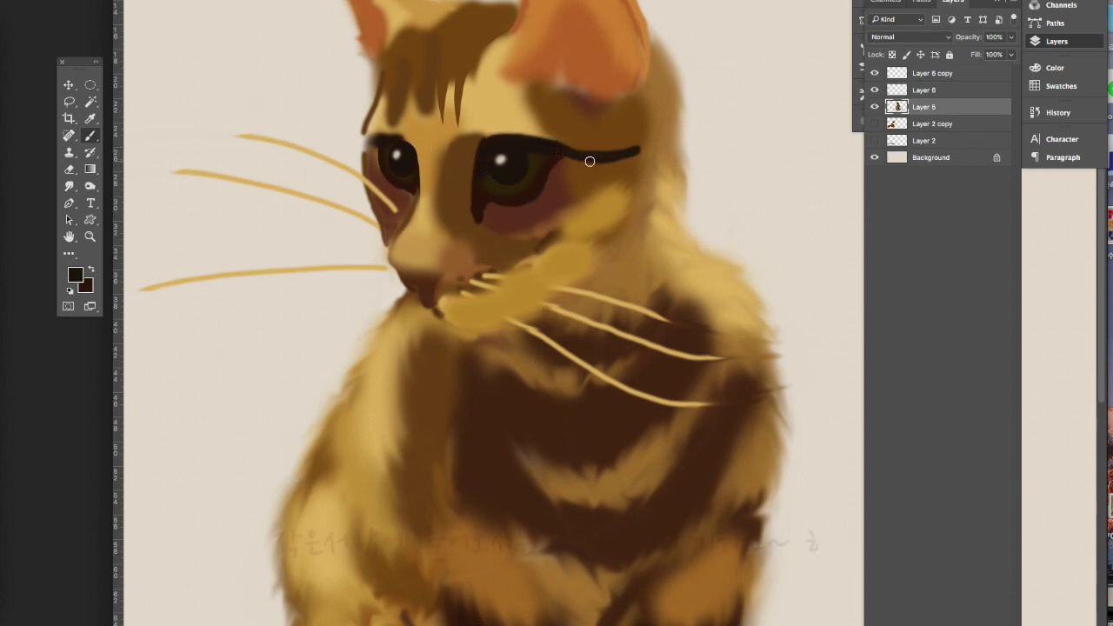
left_click_drag(609, 166, 614, 159)
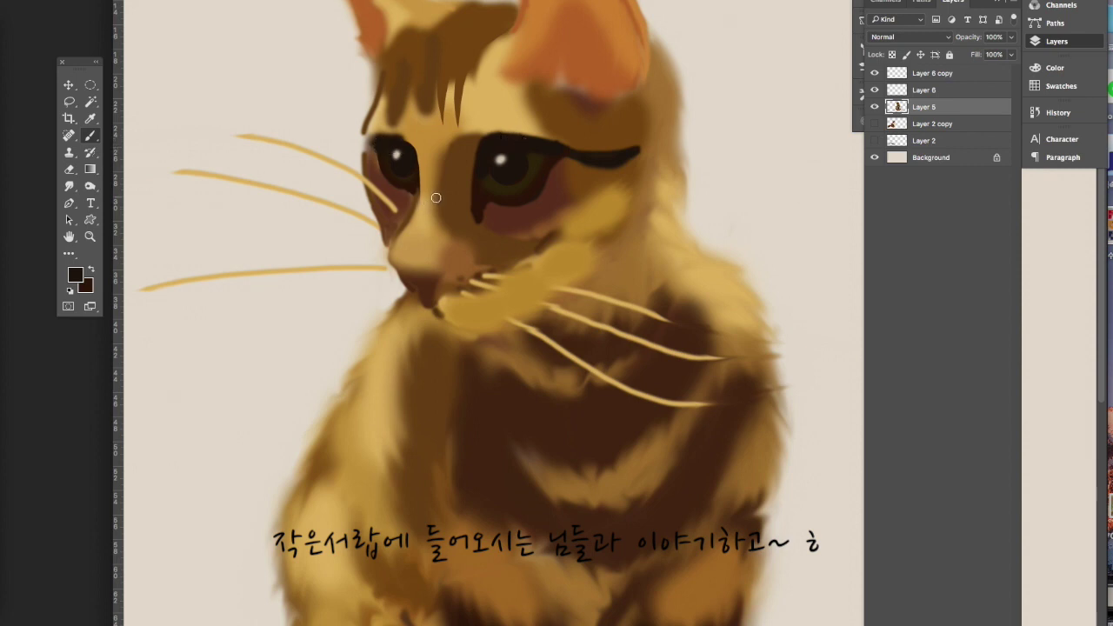
left_click(459, 274)
left_click(475, 271)
left_click(458, 258)
left_click(472, 252)
left_click(485, 251)
left_click(498, 252)
left_click(510, 252)
- Revert the extra dots in History, re-dot whiskers in the eye's dark colour, and darken the nose
left_click(1058, 112)
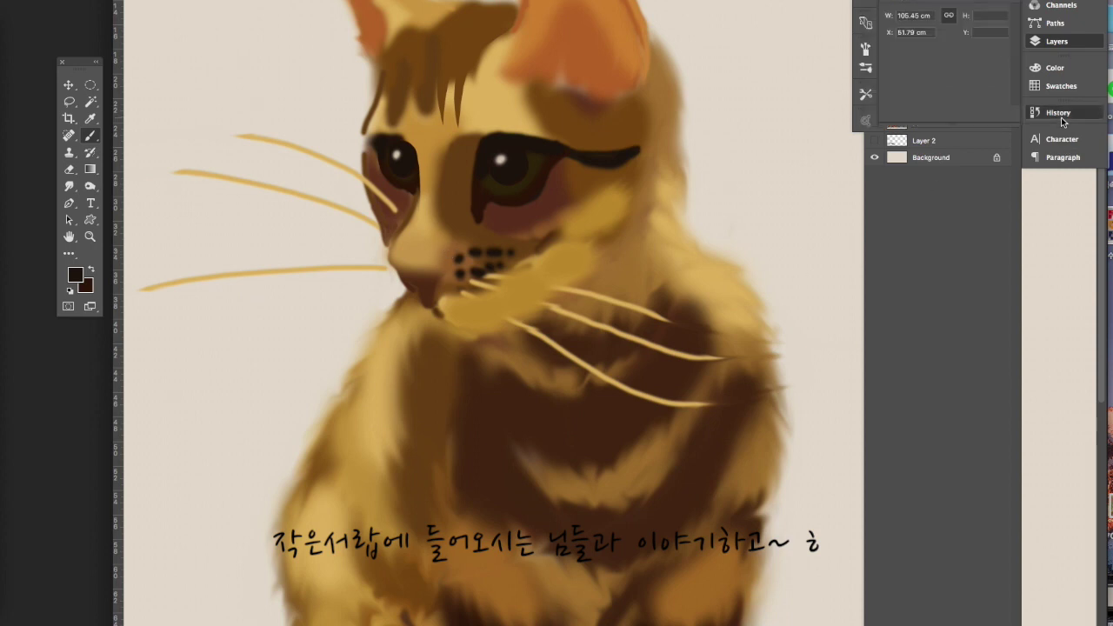
left_click(939, 528)
left_click(482, 198, "alt")
left_click(475, 275)
left_click(494, 259)
left_click(461, 268)
left_click(453, 251)
left_click(446, 261)
mouse_move(435, 278)
left_mouse_down()
mouse_move(414, 275)
mouse_move(439, 283)
mouse_move(428, 296)
mouse_move(413, 281)
left_mouse_up()
left_click(429, 278)
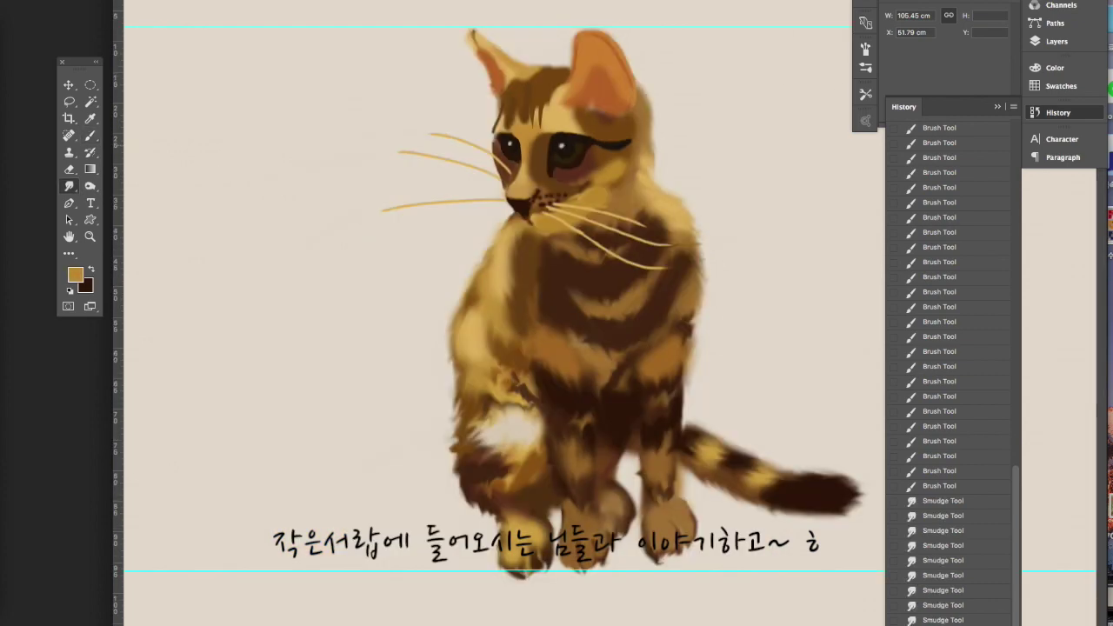
- Paint dark brown stripes, sampled from the eye area, across the kitten's forehead
left_click(90, 136)
left_click(620, 141, "alt")
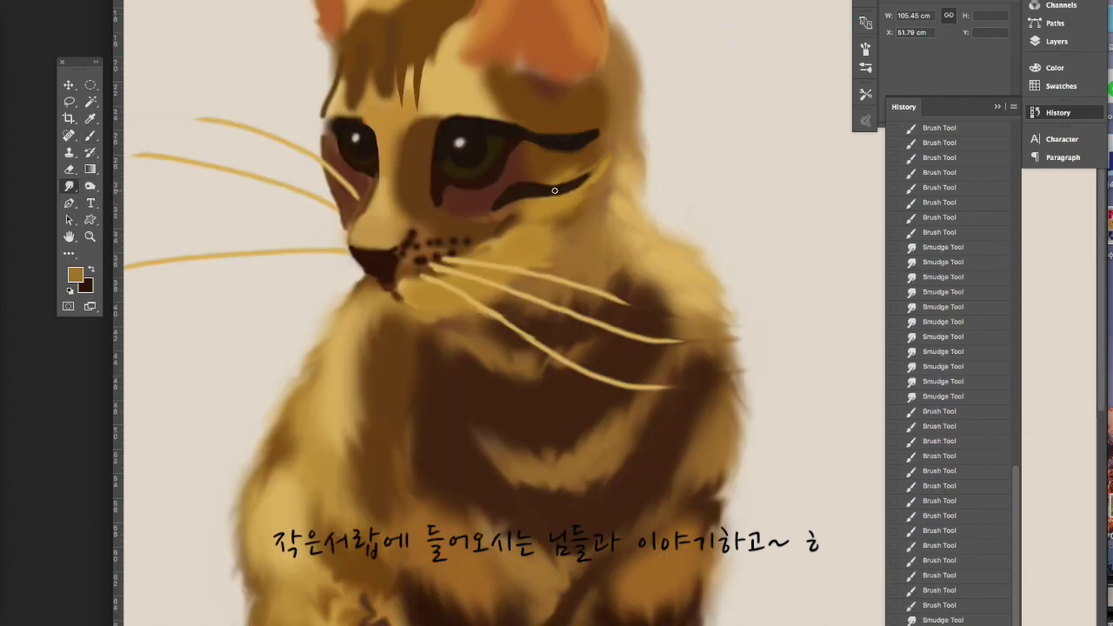
left_click_drag(556, 191, 520, 202)
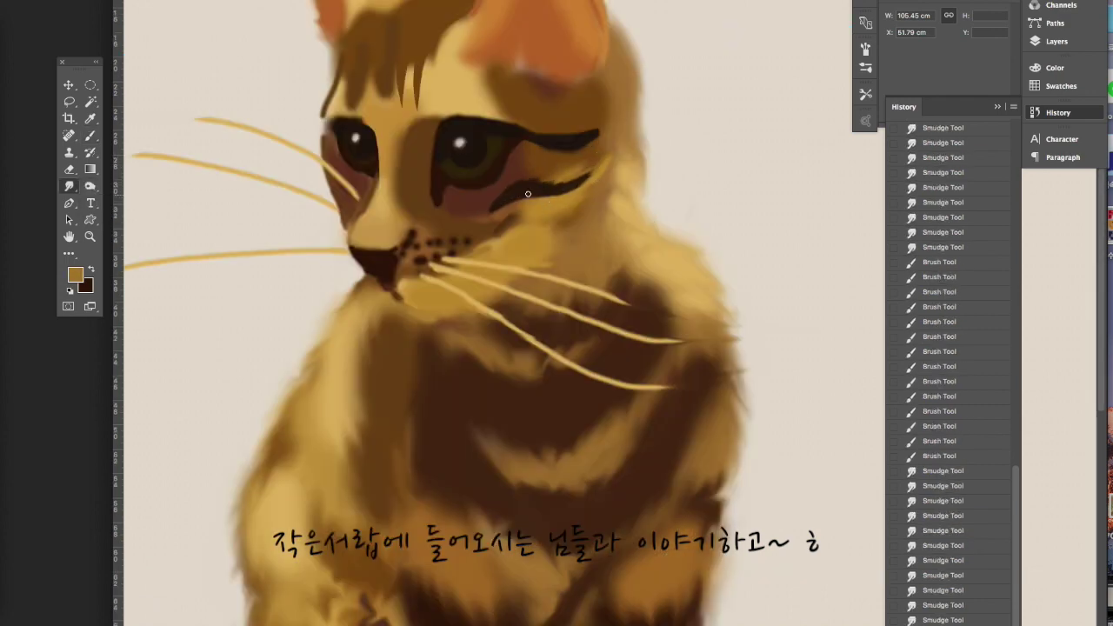
mouse_move(520, 202)
left_mouse_down()
mouse_move(615, 108)
mouse_move(528, 131)
left_mouse_up()
key("ctrl+0")
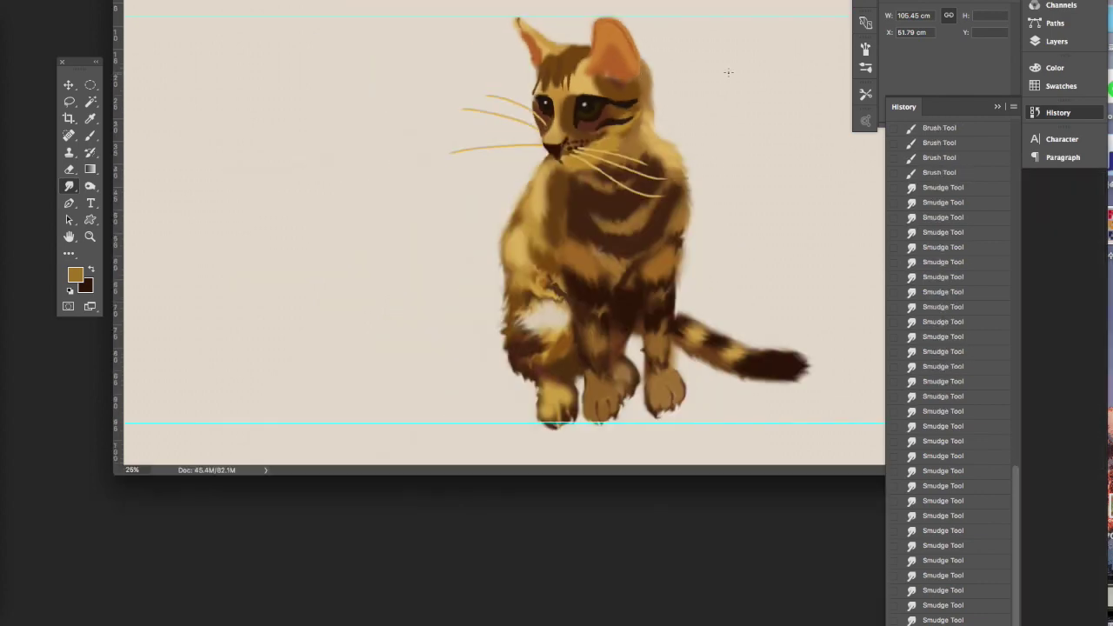
right_click(90, 136)
left_click(139, 130)
mouse_move(317, 199)
left_mouse_down()
mouse_move(324, 167)
mouse_move(304, 173)
left_mouse_up()
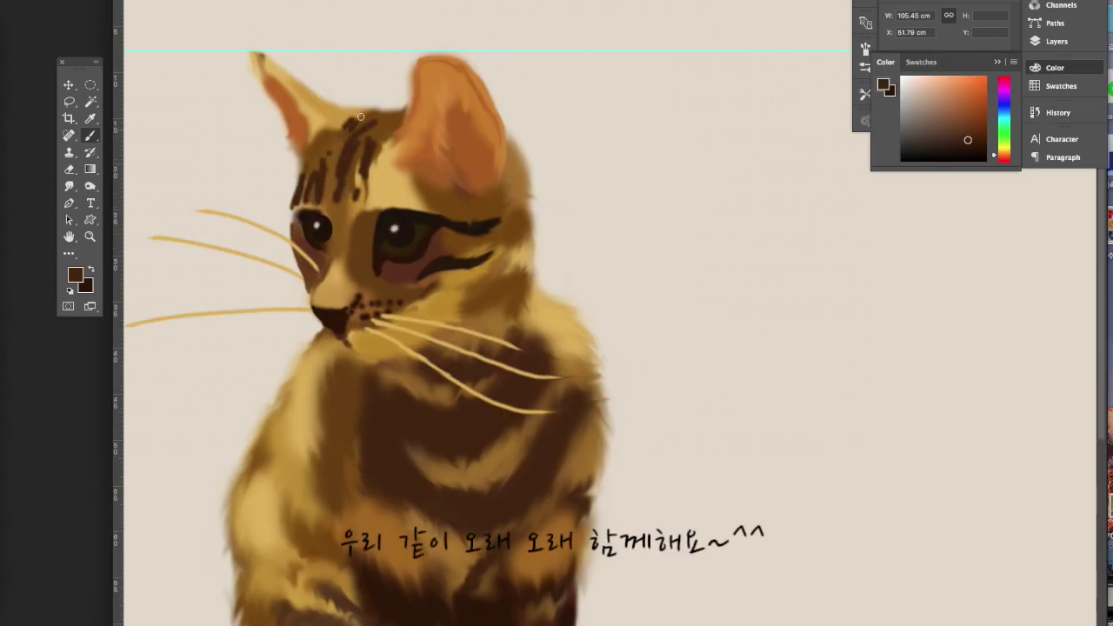
- Smudge the forehead stripes upward to blend them softly into the fur
right_click(69, 186)
left_click(122, 211)
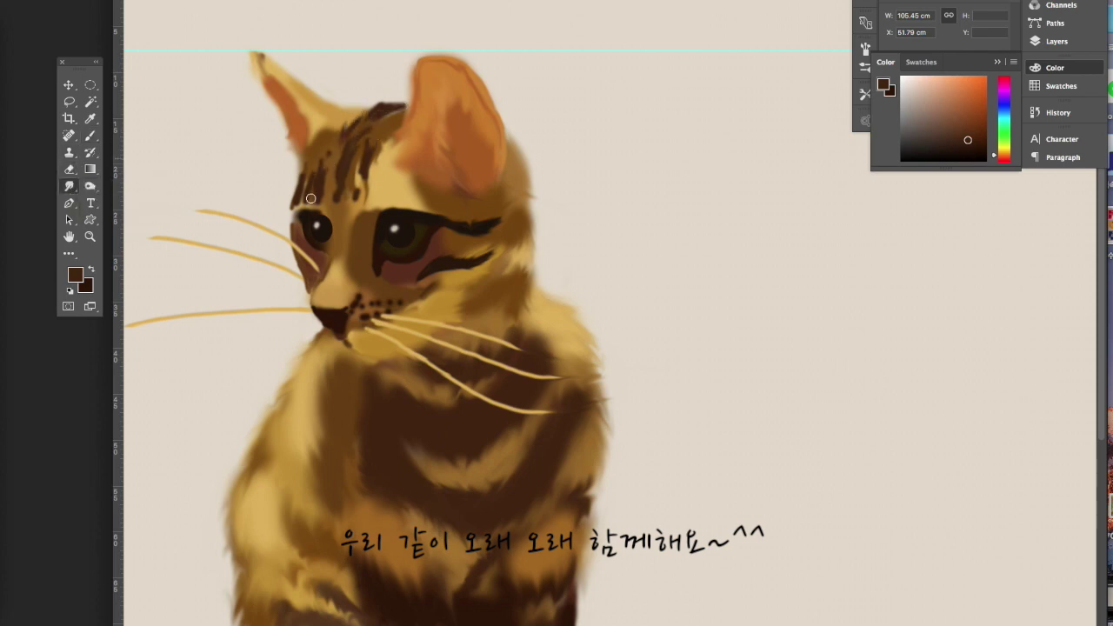
left_click_drag(312, 192, 299, 152)
left_click_drag(362, 191, 382, 121)
- Paint the ear's orange onto the forehead just below the right ear
right_click(90, 134)
left_click(122, 128)
left_click(408, 150, "alt")
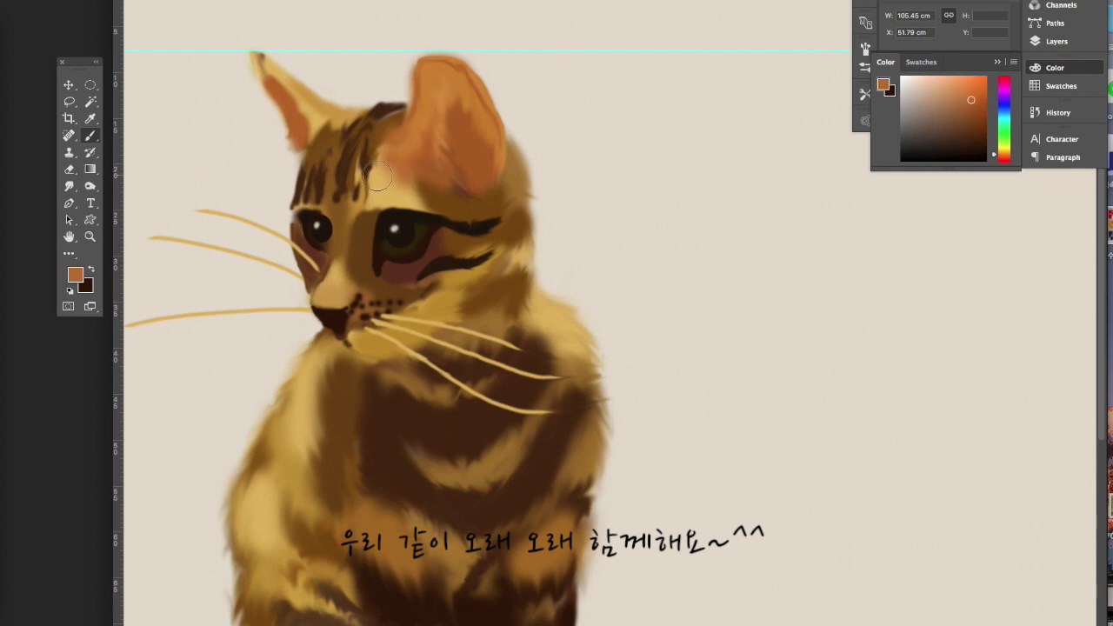
left_click_drag(392, 179, 420, 132)
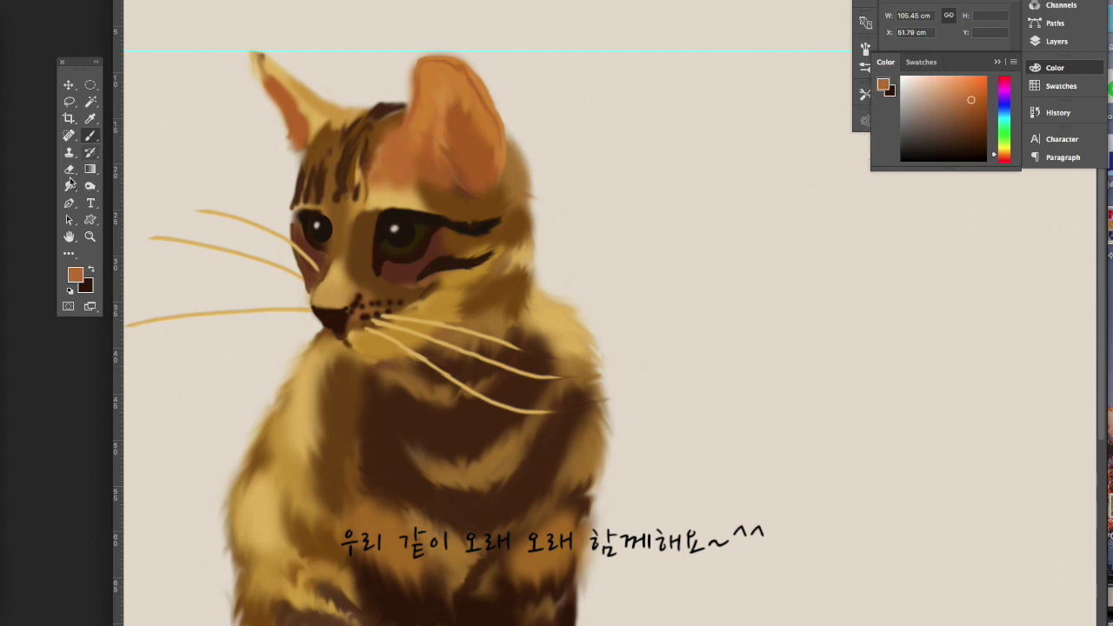
left_click(68, 186)
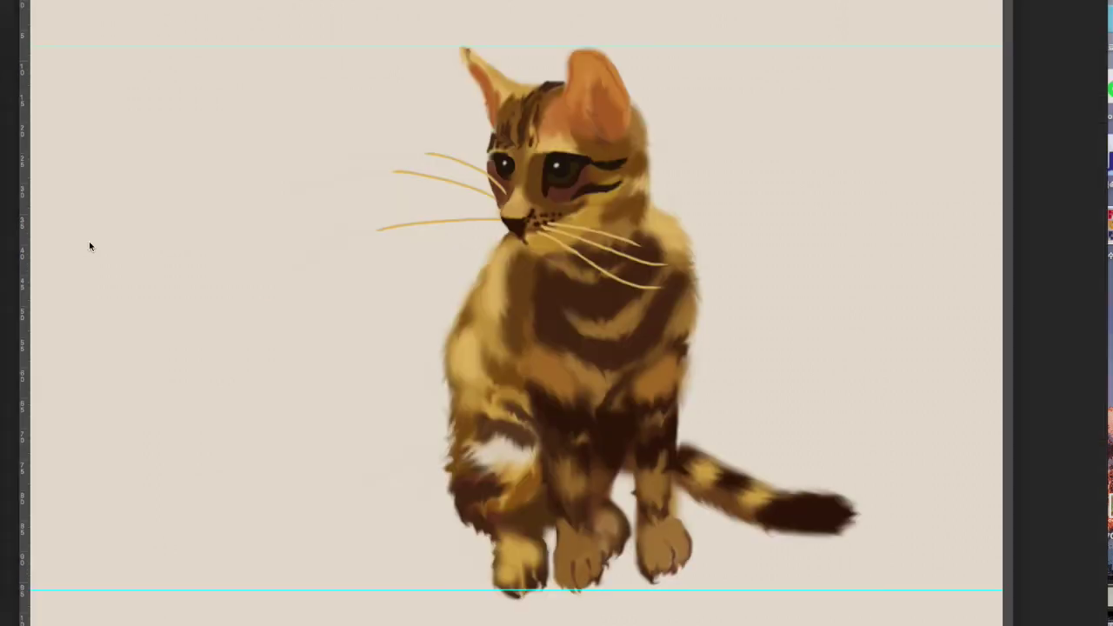
- Brush darker brown strokes over the right ear and blend them in
right_click(88, 137)
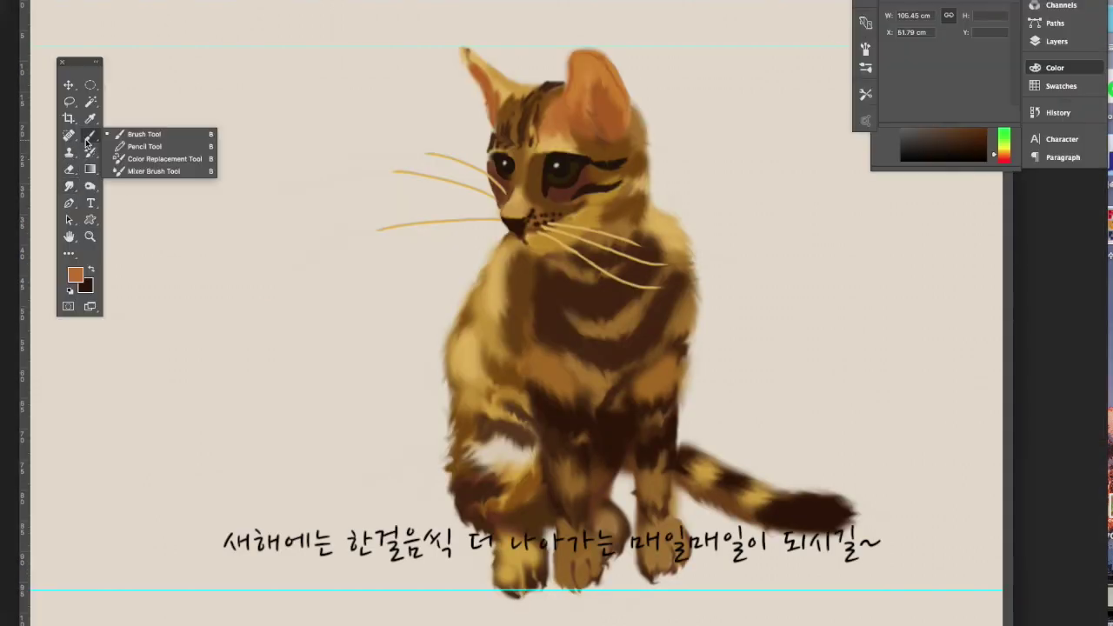
left_click(591, 128, "alt")
mouse_move(581, 70)
left_mouse_down()
mouse_move(578, 109)
mouse_move(578, 63)
left_mouse_up()
scroll(577, 64, "up", 3)
left_click(68, 186)
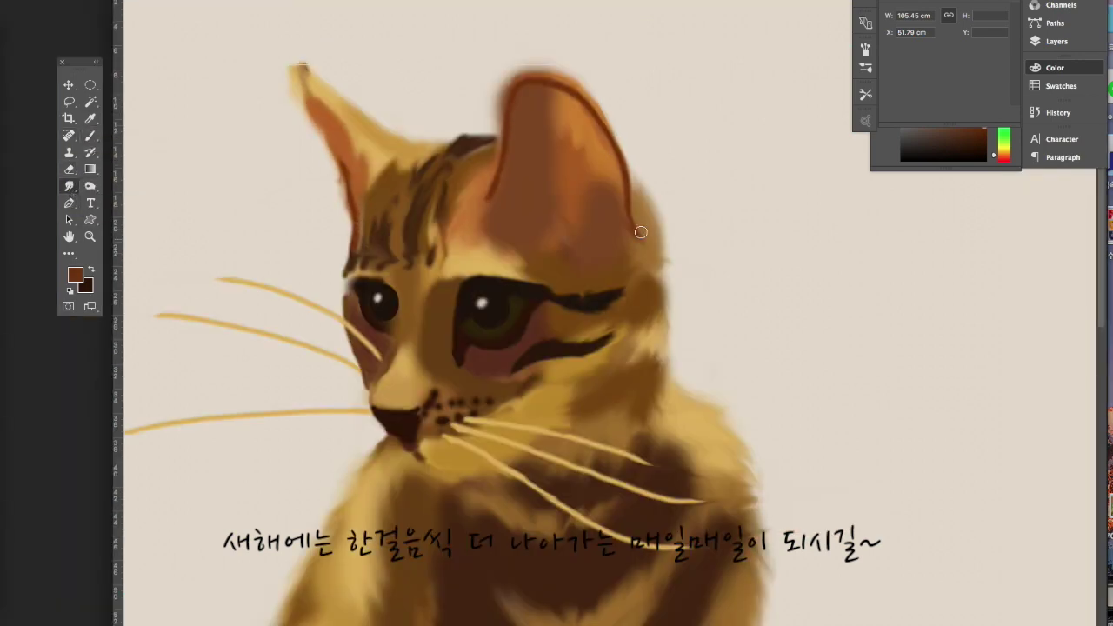
scroll(528, 240, "down", 3)
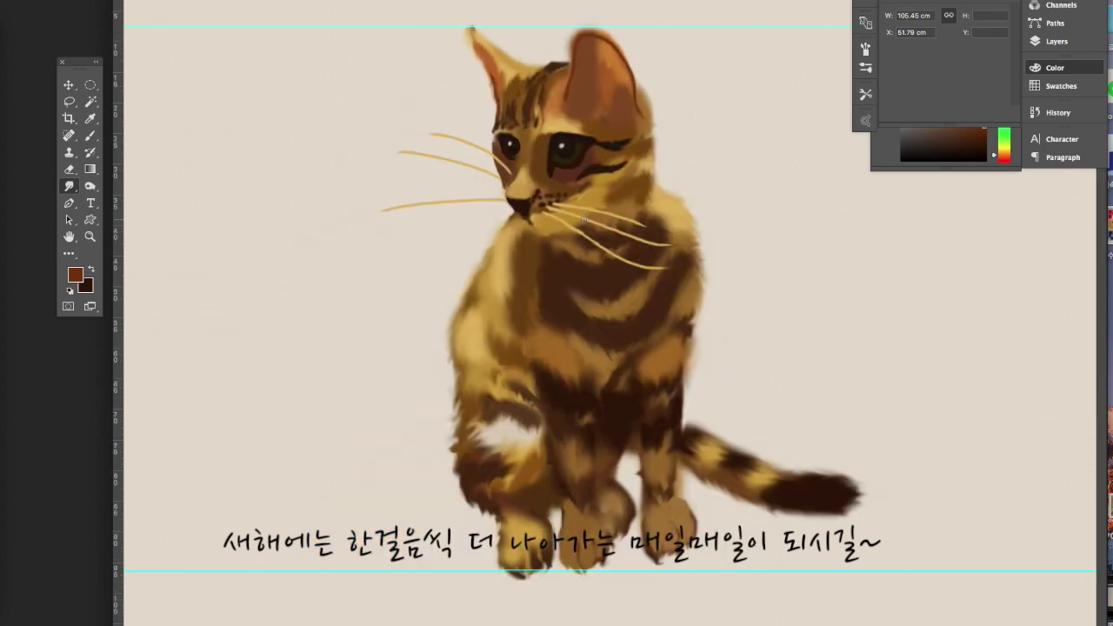
- Darken the inside of the kitten's right ear with a darker brown
right_click(90, 135)
left_click(130, 131)
left_click(580, 181, "alt")
left_click_drag(585, 101, 597, 67)
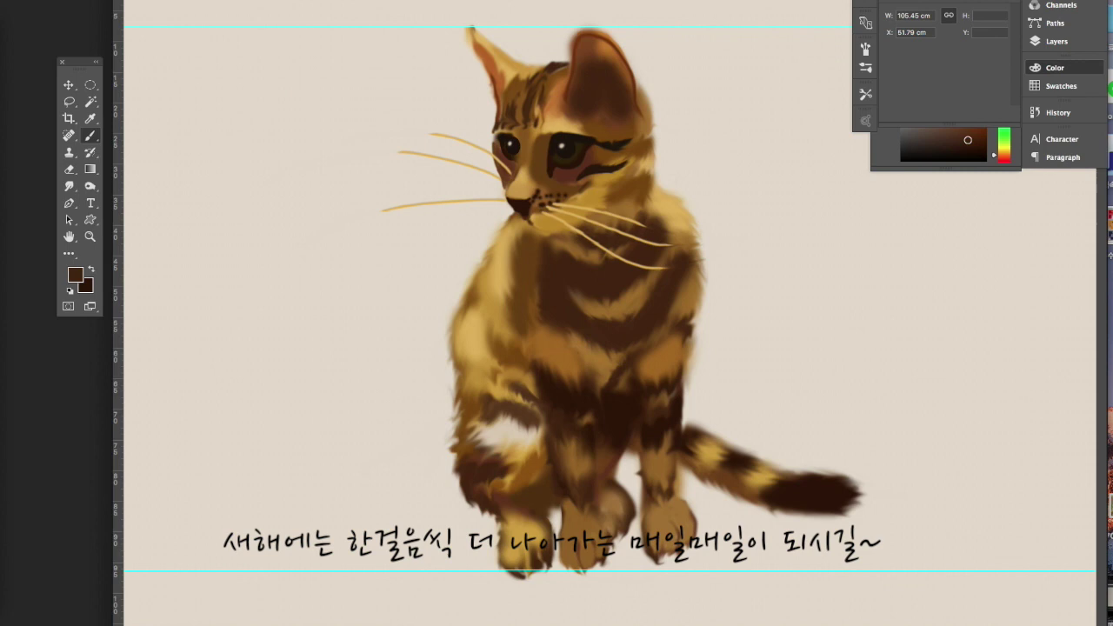
right_click(70, 185)
left_click(596, 62, "alt")
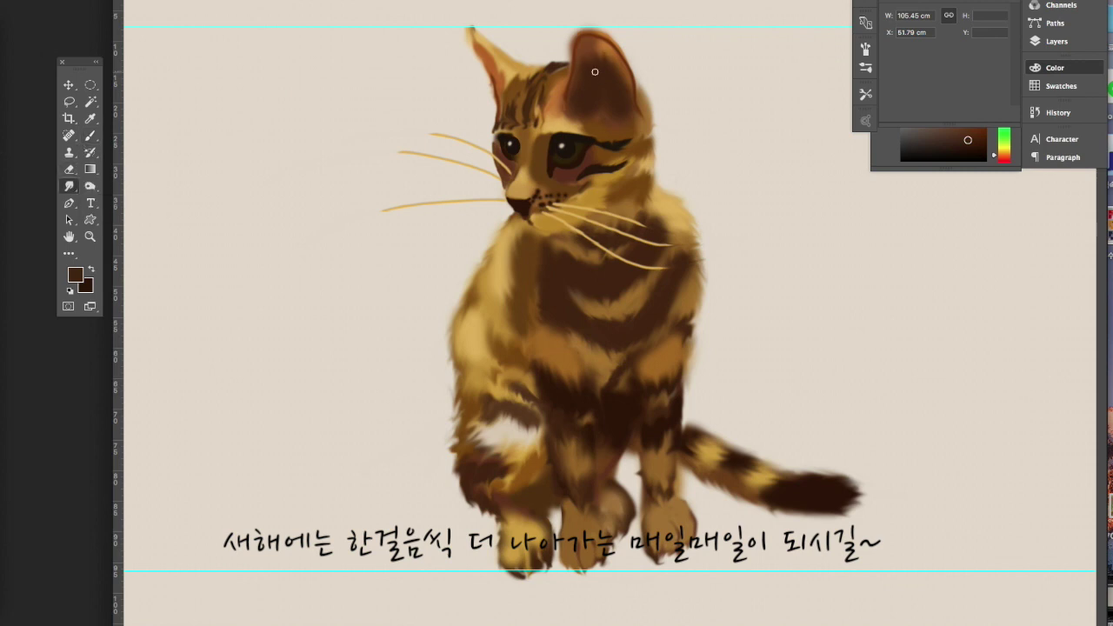
- Erase part of the right ear tip to reshape it
left_click(1058, 112)
right_click(69, 169)
left_click(123, 168)
mouse_move(595, 31)
left_mouse_down()
mouse_move(590, 59)
mouse_move(576, 42)
left_mouse_up()
right_click(69, 185)
left_click(121, 212)
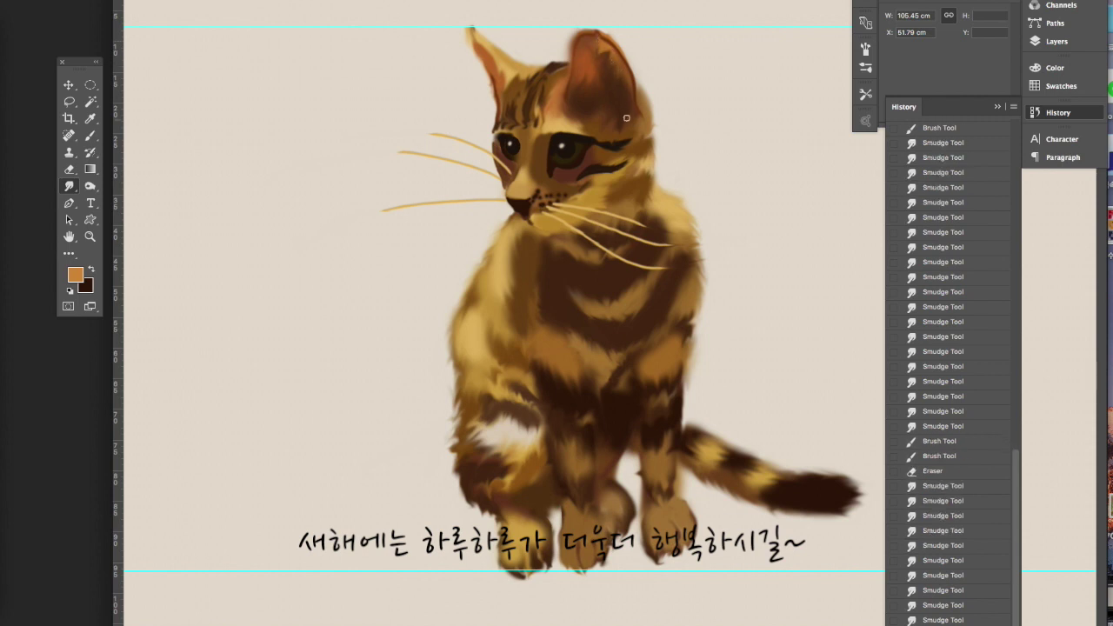
- Paint dark stripes on the front legs and smudge them into the fur
key("b")
left_click_drag(574, 498, 578, 538)
left_click_drag(654, 465, 665, 497)
mouse_move(553, 439)
left_mouse_down()
mouse_move(566, 421)
mouse_move(576, 509)
left_mouse_up()
right_click(70, 185)
left_click(122, 209)
left_click_drag(561, 470, 570, 500)
left_click_drag(647, 452, 661, 487)
- Add lighter brown strokes on the leg and paws, then blend them
right_click(91, 136)
left_click(130, 127)
left_click(584, 520, "alt")
left_click_drag(575, 527, 600, 548)
left_click_drag(656, 517, 674, 500)
right_click(69, 186)
left_click(122, 207)
mouse_move(574, 546)
left_mouse_down()
mouse_move(567, 531)
mouse_move(666, 603)
left_mouse_up()
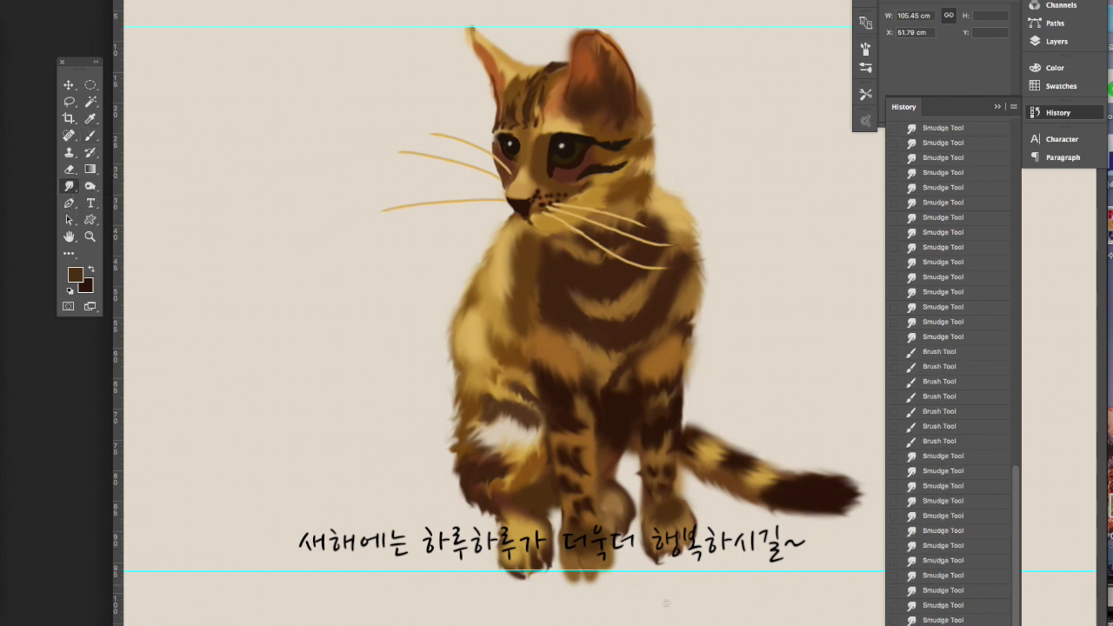
- Paint light tan and darker brown fur on the left chest and blend it
right_click(90, 135)
left_click(130, 129)
left_click(470, 331, "alt")
mouse_move(461, 300)
left_mouse_down()
mouse_move(450, 357)
mouse_move(466, 400)
left_mouse_up()
mouse_move(461, 300)
left_mouse_down()
mouse_move(467, 315)
mouse_move(478, 247)
mouse_move(462, 345)
mouse_move(470, 400)
left_mouse_up()
left_click(505, 312, "alt")
left_click(507, 354, "alt")
left_click_drag(452, 357, 487, 404)
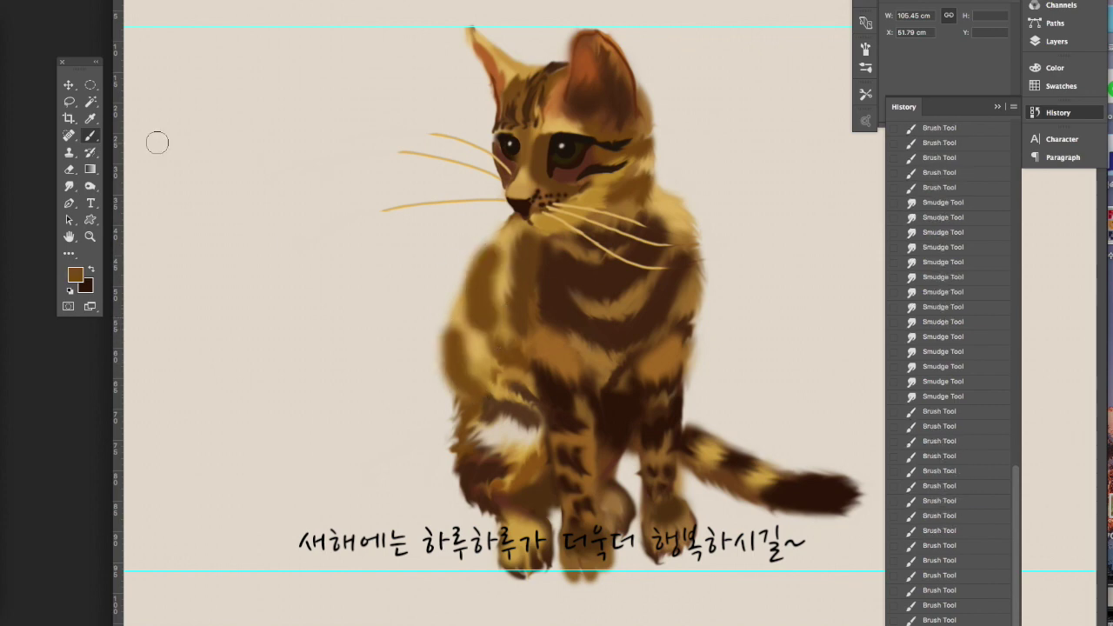
left_click(69, 185)
mouse_move(448, 452)
left_mouse_down()
mouse_move(472, 294)
mouse_move(481, 339)
mouse_move(508, 365)
left_mouse_up()
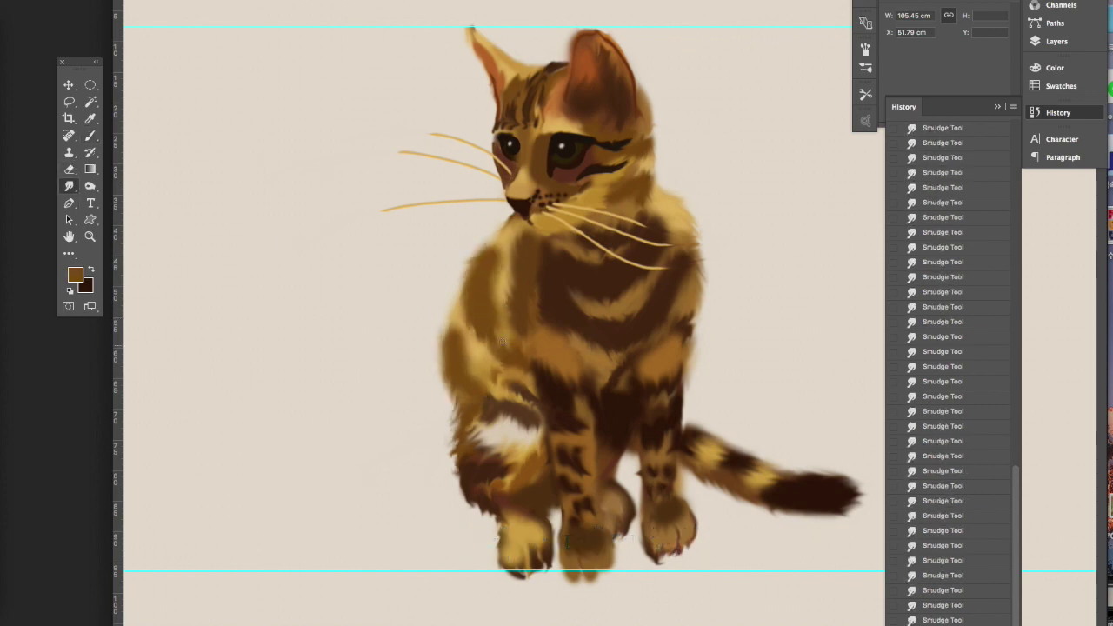
- Add small tan strokes on the chest and smudge them smooth
left_click(90, 134)
left_click(513, 247, "alt")
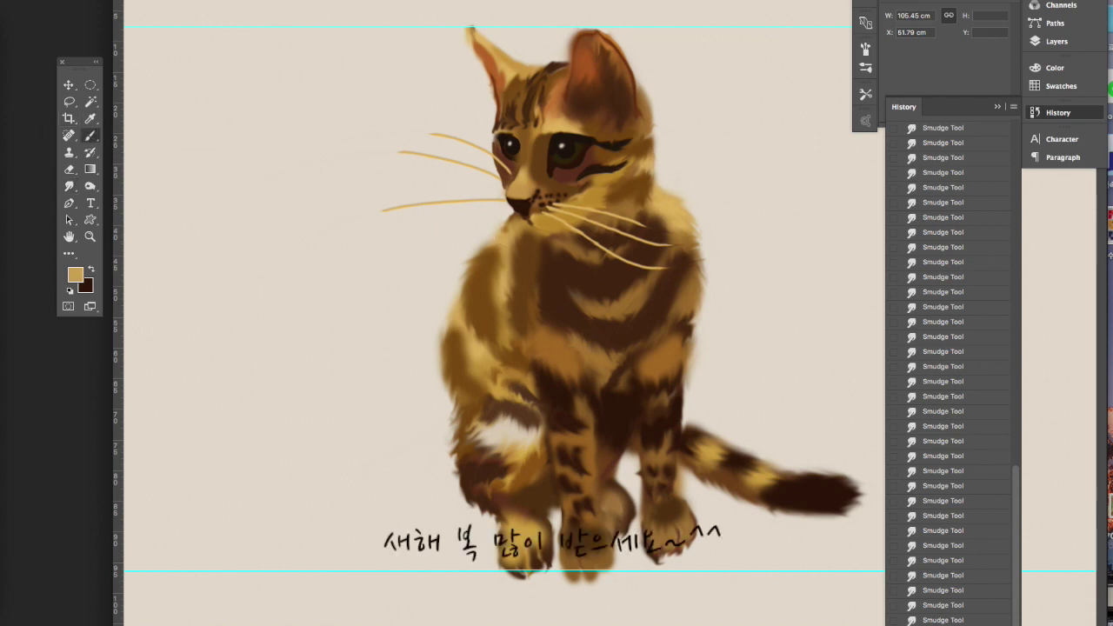
left_click_drag(450, 330, 452, 344)
left_click_drag(483, 240, 494, 256)
left_click(68, 185)
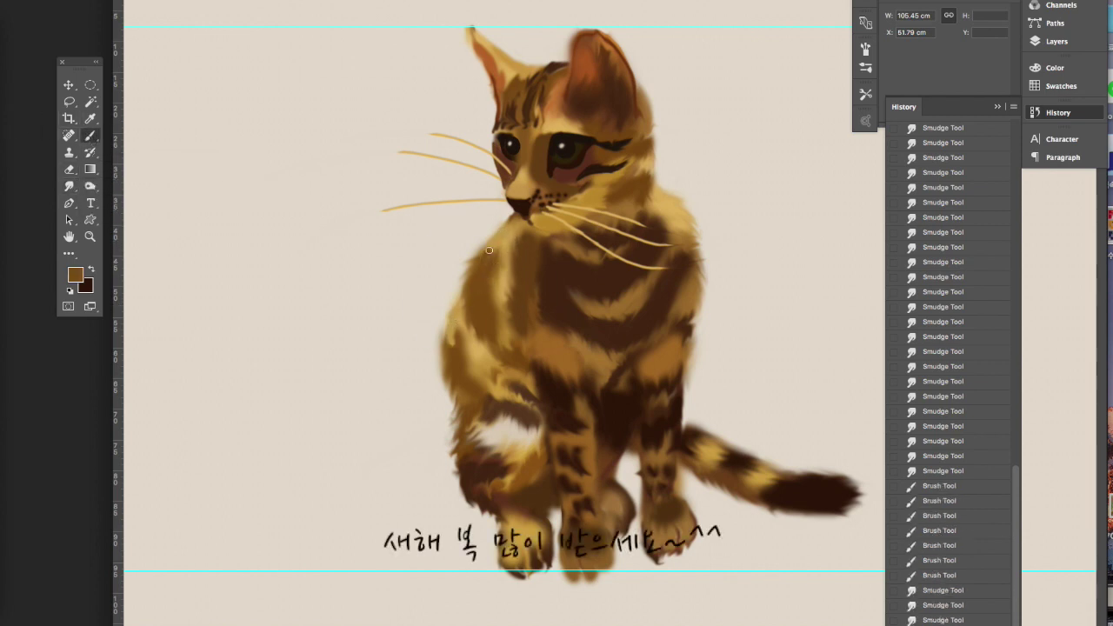
left_click_drag(450, 329, 452, 344)
right_click(68, 185)
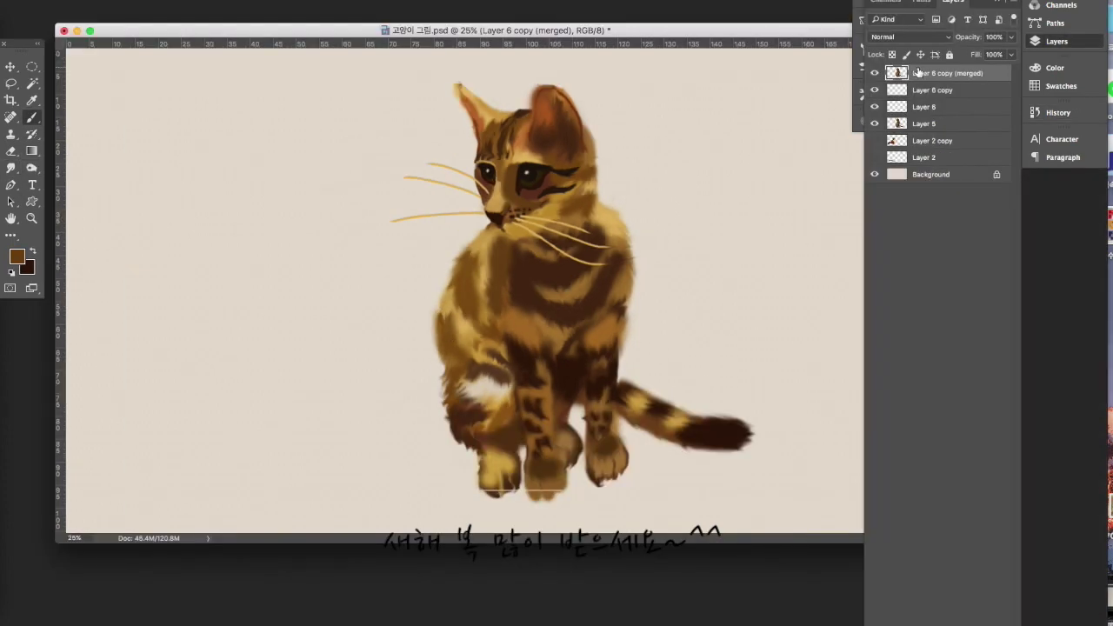
- Merge the tabby kitten's layers into one and move it to the right
left_click(924, 124, "shift")
right_click(924, 124)
left_click(957, 491)
key("v")
mouse_move(576, 324)
left_mouse_down()
mouse_move(658, 326)
mouse_move(680, 340)
left_mouse_up()
- Show the calico layer, set the tabby beside it, and paint soft shadows under the tabby's paws
left_click(875, 89)
left_click_drag(729, 33, 680, 33)
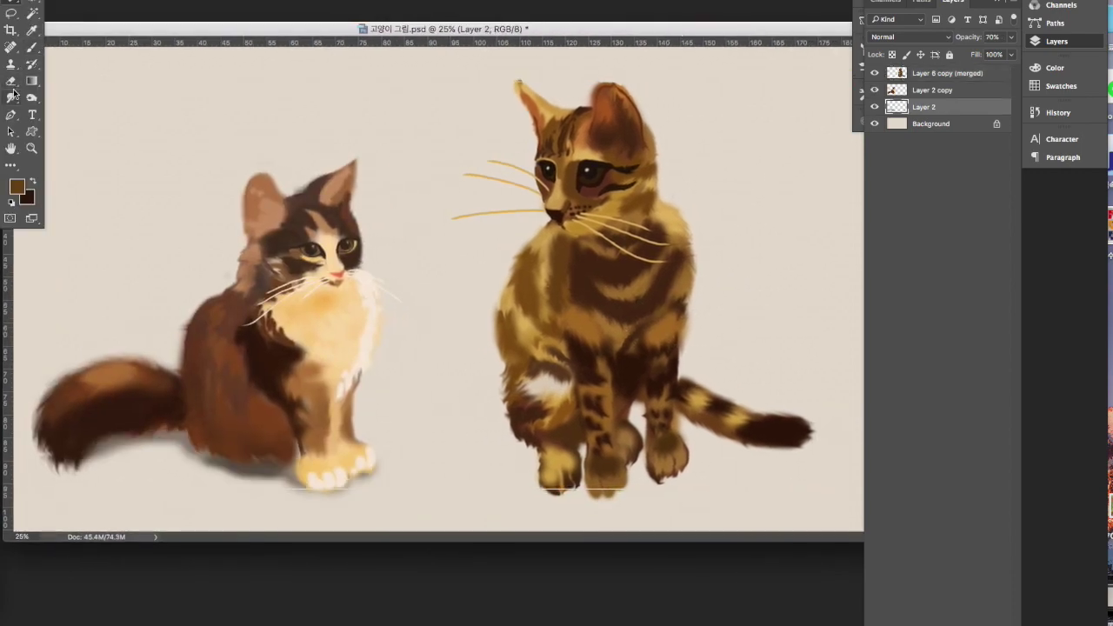
mouse_move(532, 452)
left_mouse_down()
mouse_move(587, 447)
mouse_move(565, 487)
mouse_move(513, 417)
left_mouse_up()
mouse_move(574, 487)
left_mouse_down()
mouse_move(651, 475)
mouse_move(746, 435)
mouse_move(597, 510)
mouse_move(670, 474)
left_mouse_up()
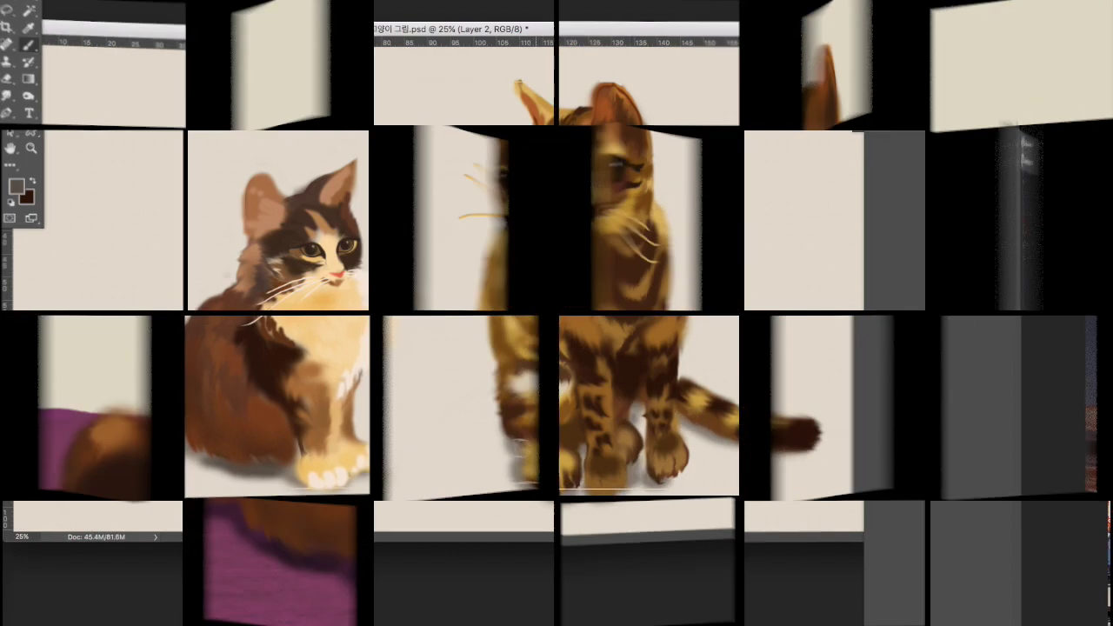